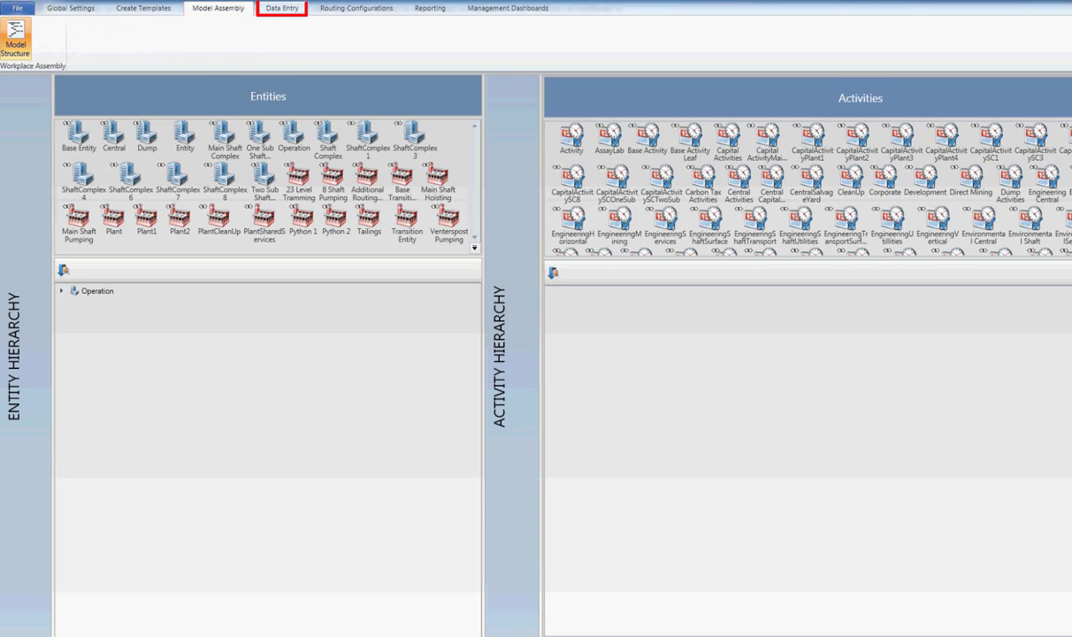
click(282, 8)
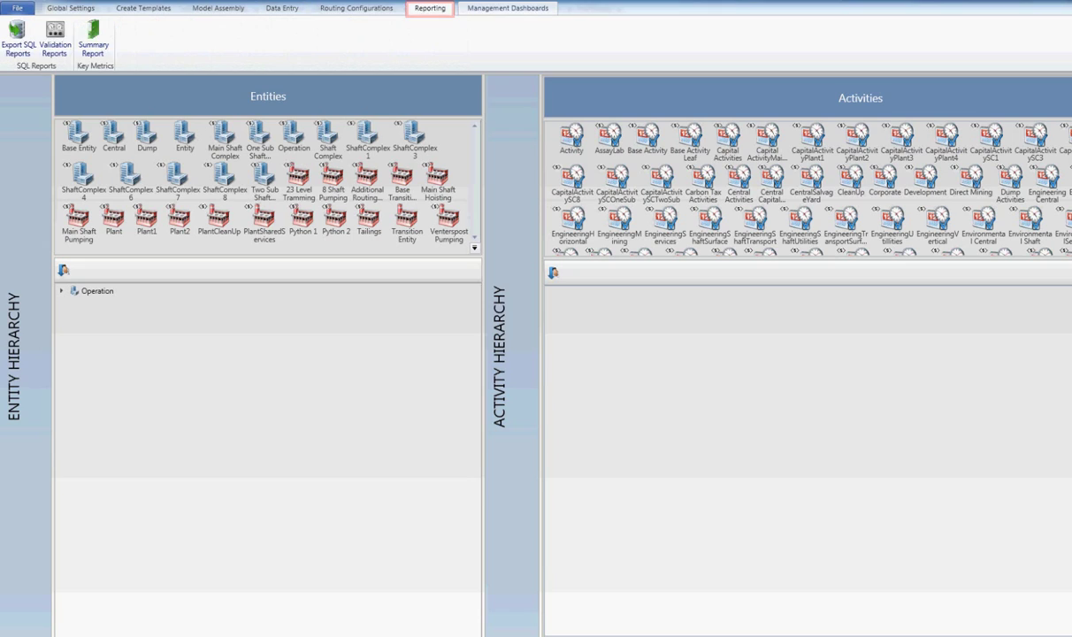
click(508, 8)
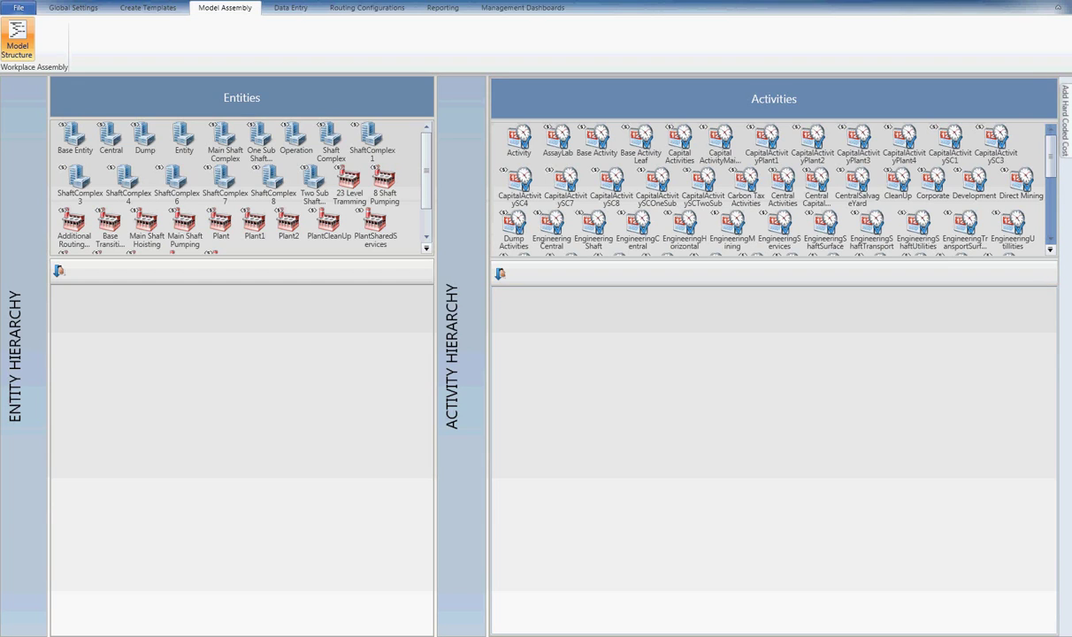
Add the Operation entity as the root of the empty entity hierarchy.
mouse_move(295, 138)
mouse_down()
mouse_move(133, 327)
mouse_move(60, 333)
mouse_up()
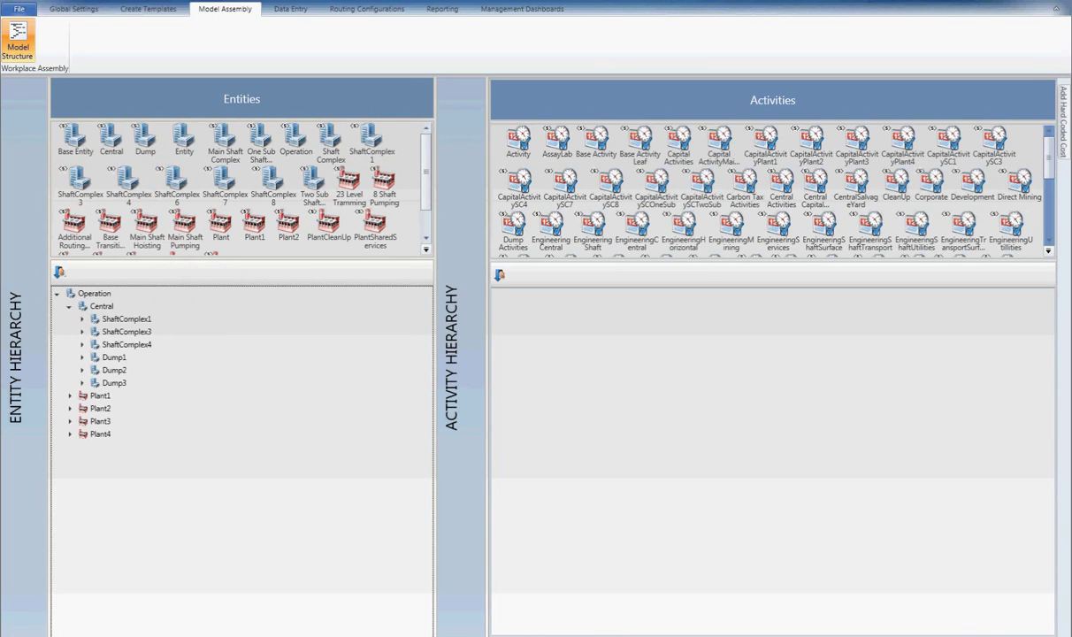
Examine the activity hierarchies of Central and ShaftComplex4, including Central's Engineering branch and ShaftComplex4's Mining branch.
click(100, 306)
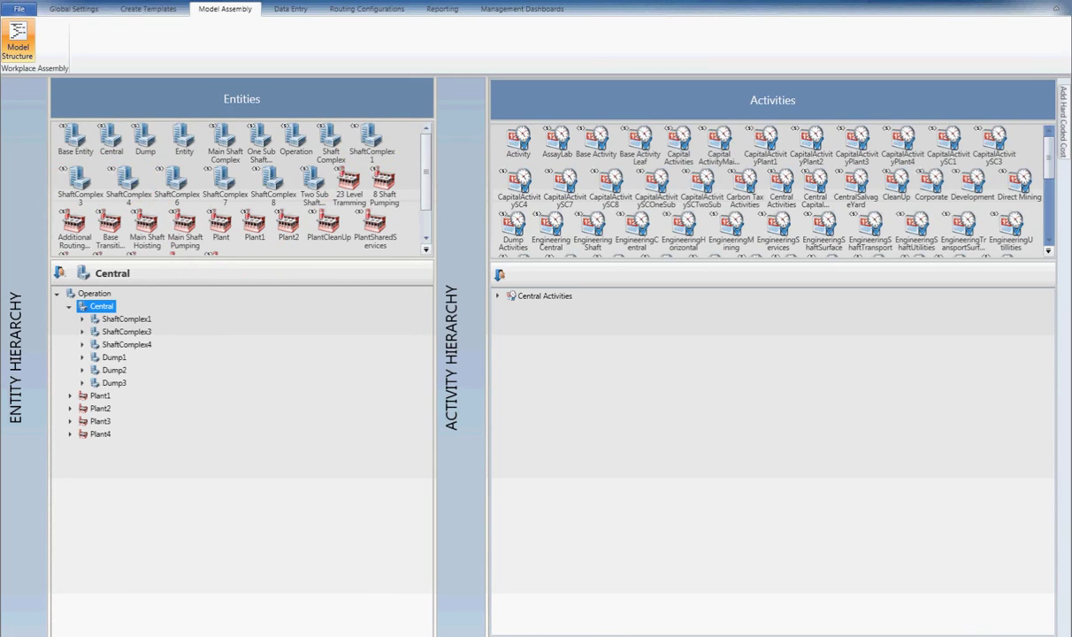
click(498, 297)
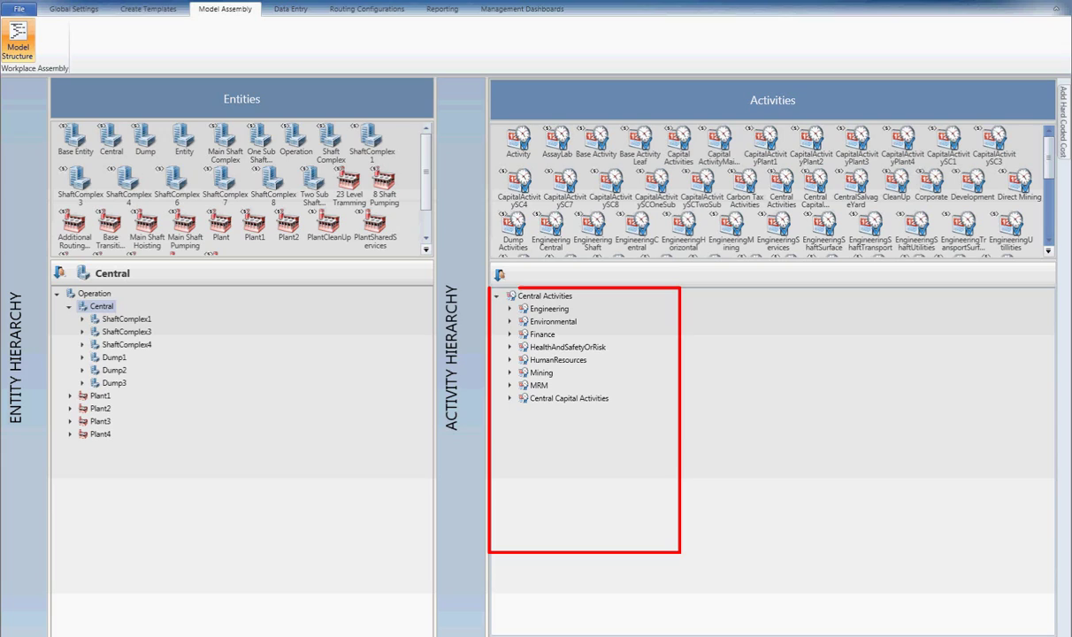
click(510, 308)
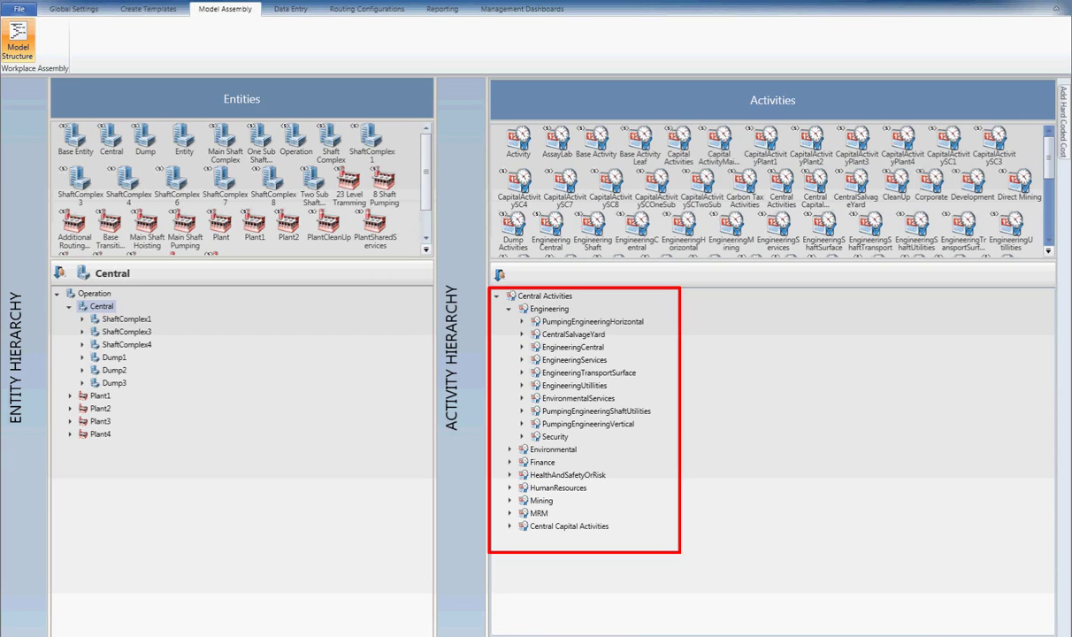
click(127, 345)
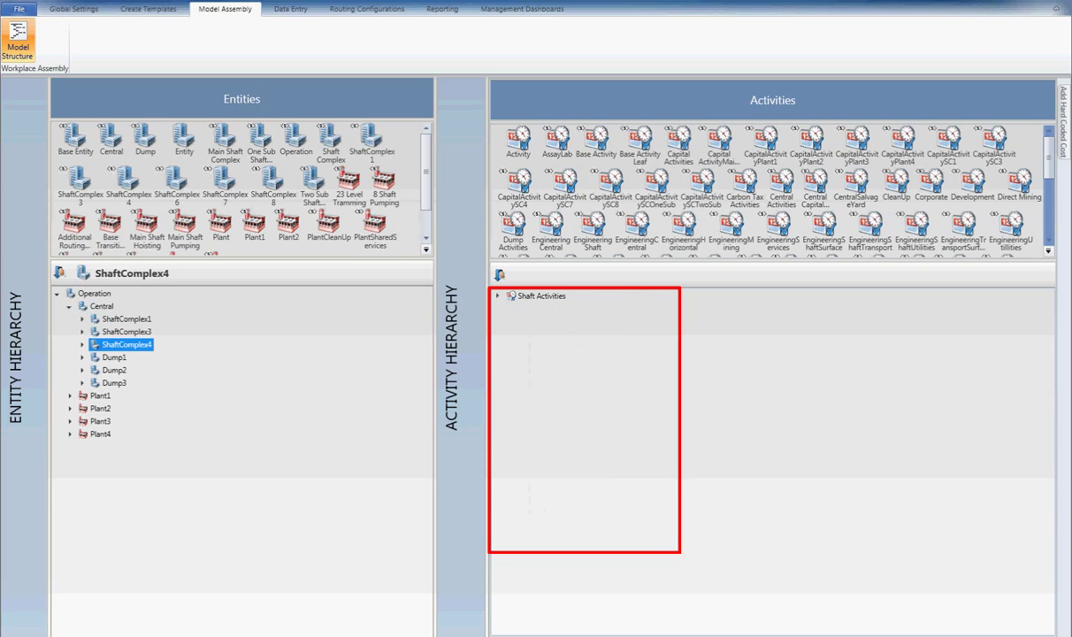
click(497, 296)
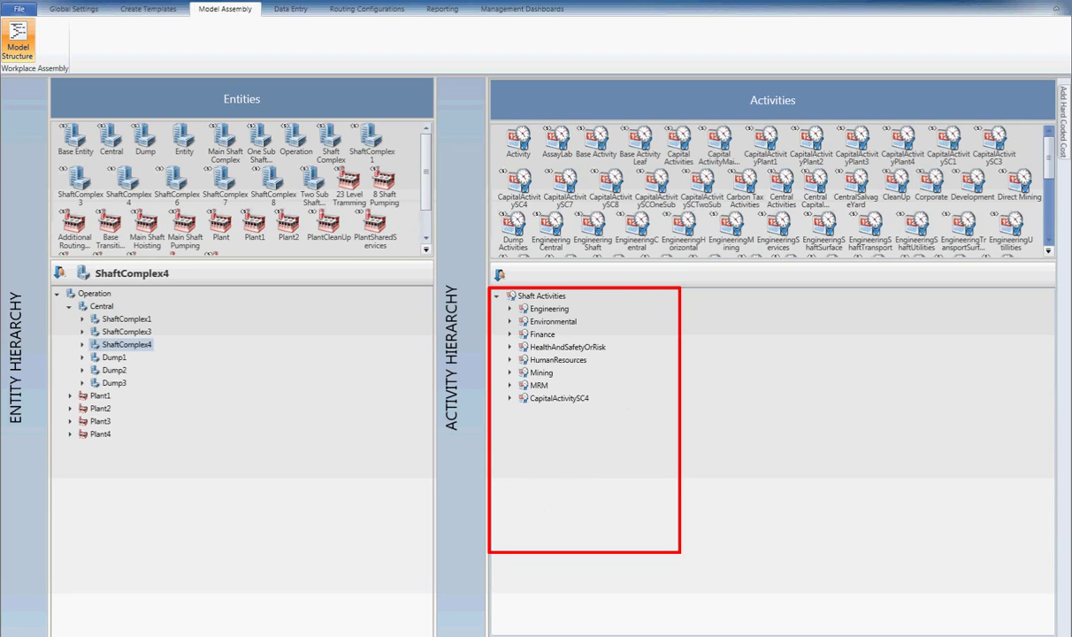
click(510, 372)
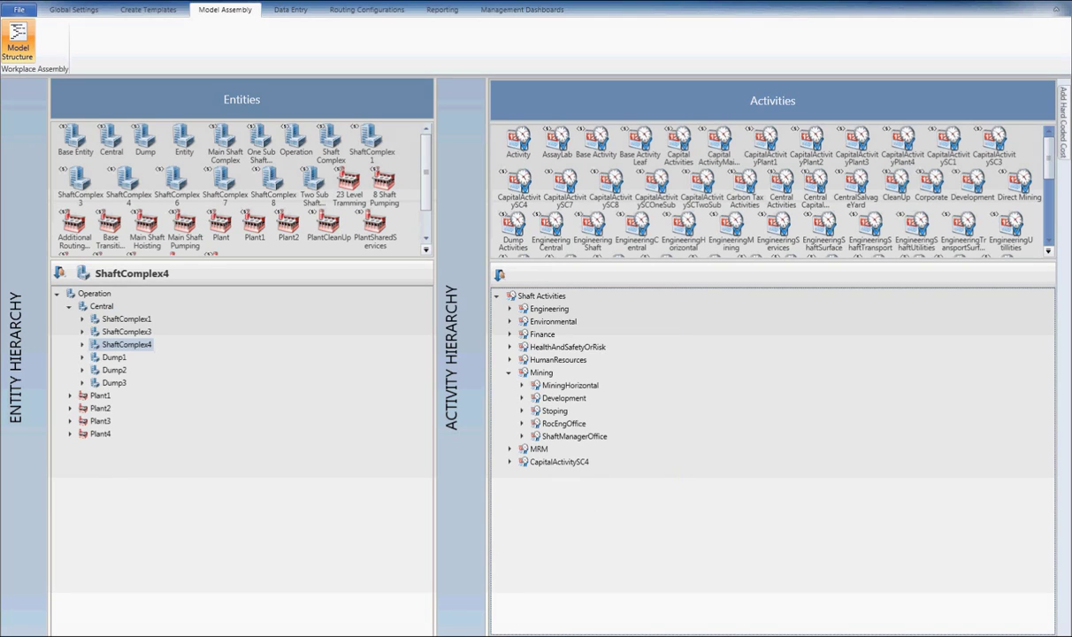
click(102, 306)
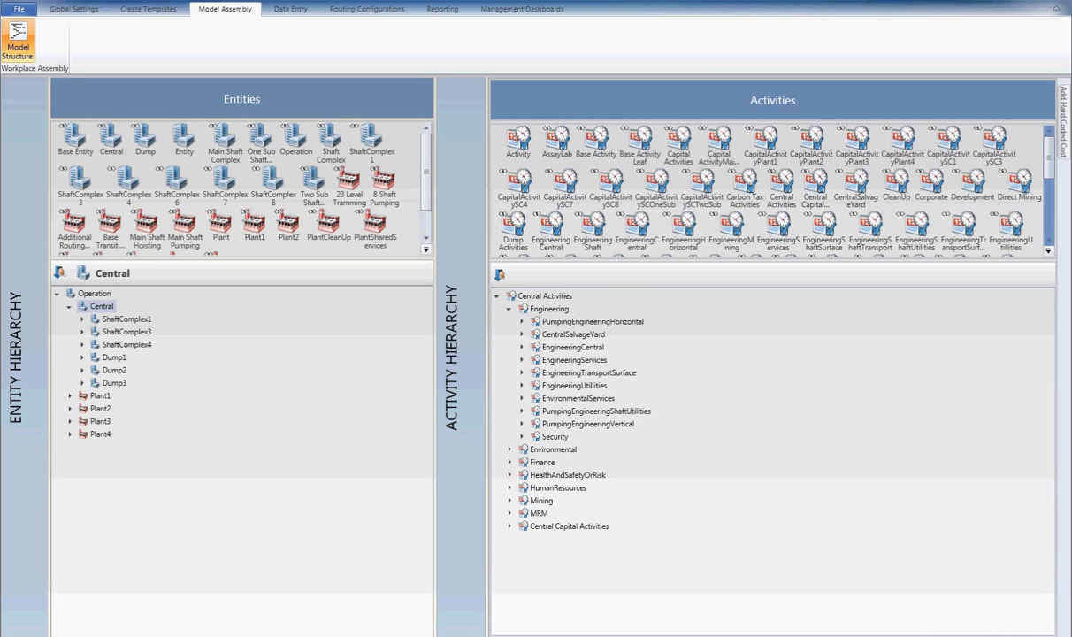
click(127, 345)
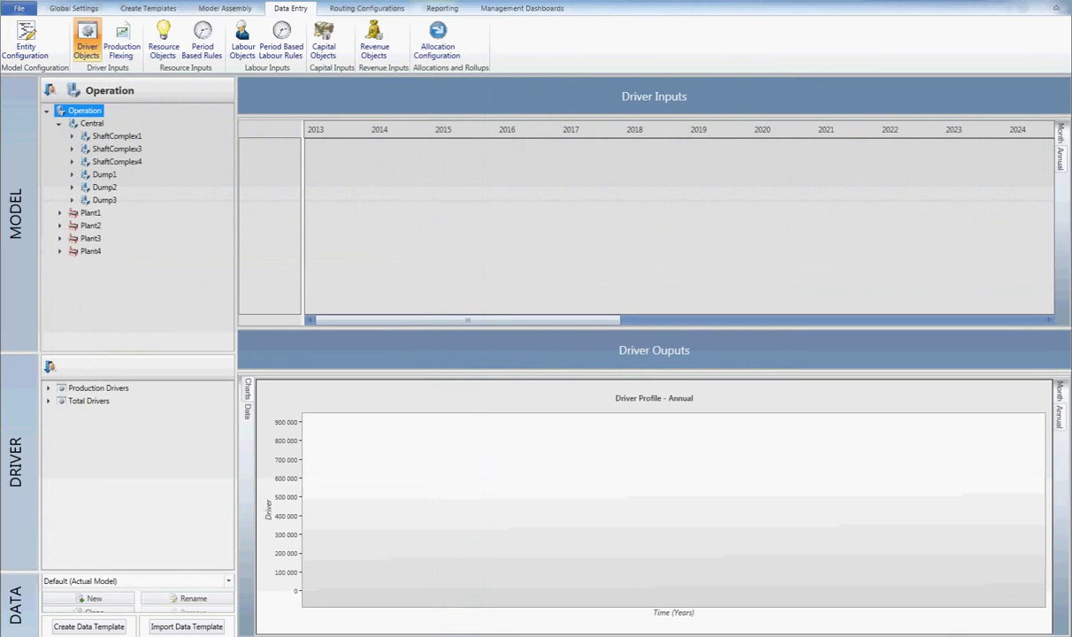
Open ShaftComplex4's production drivers, switch to the driver template in Excel, and paste the monthly input values starting at the first Jan-13 cell.
click(116, 162)
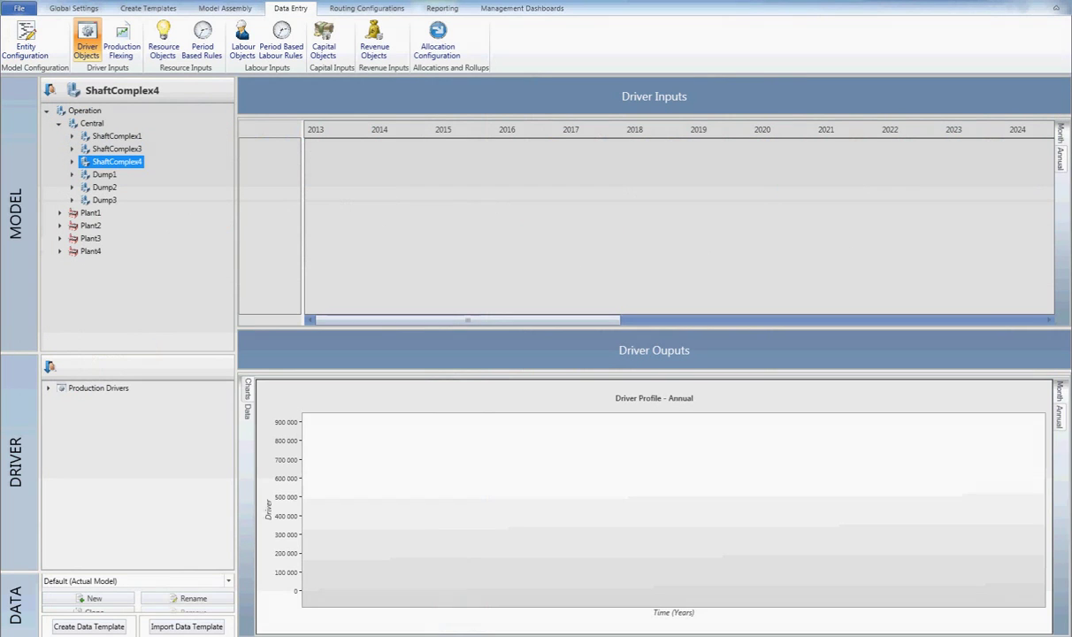
click(49, 388)
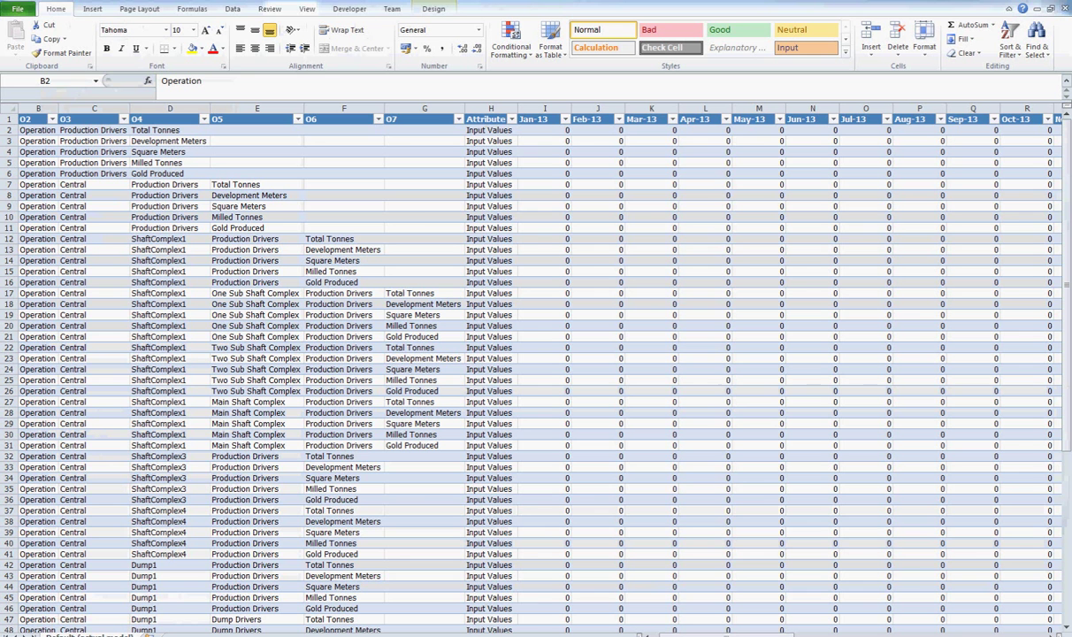
click(545, 130)
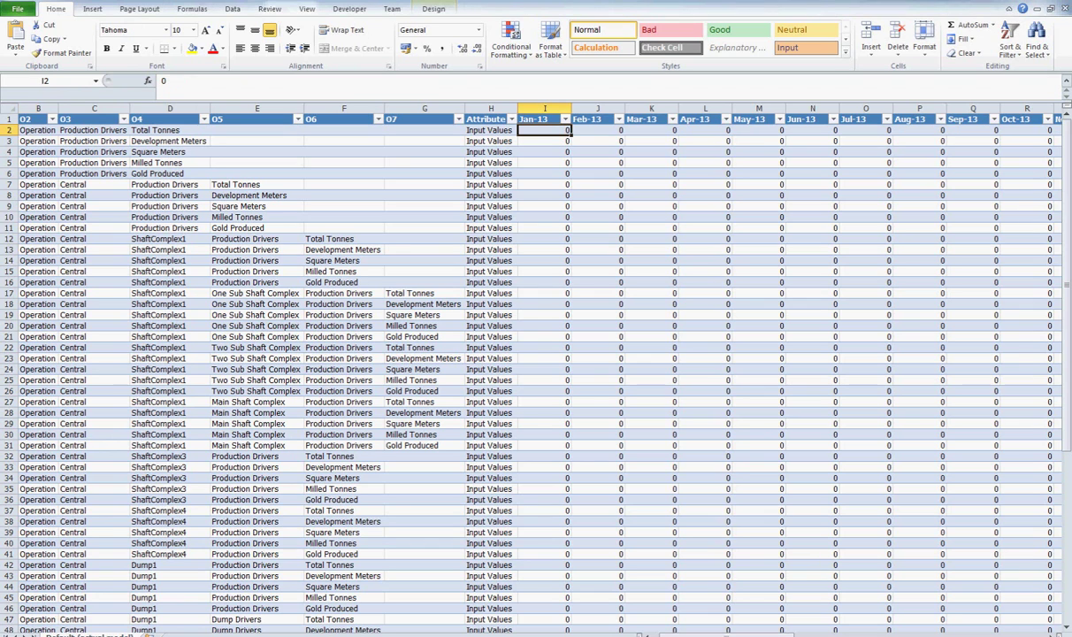
key(ctrl+v)
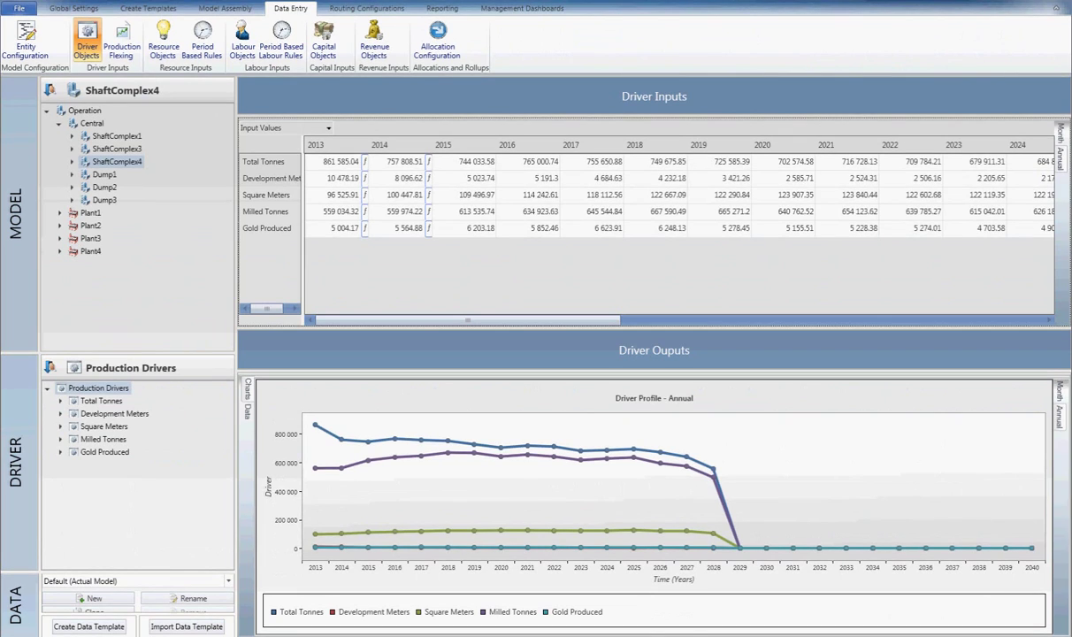
Assign Total Tonnes as the driver of the Electricity resource under ShaftComplex4's EngineeringVertical activity.
click(163, 44)
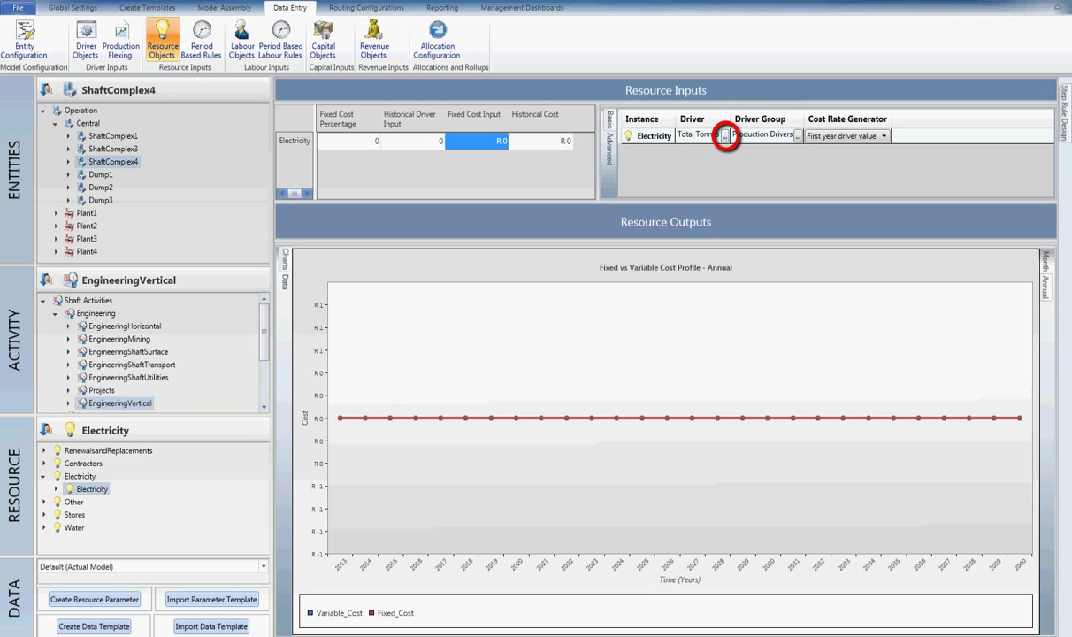
click(725, 135)
click(573, 315)
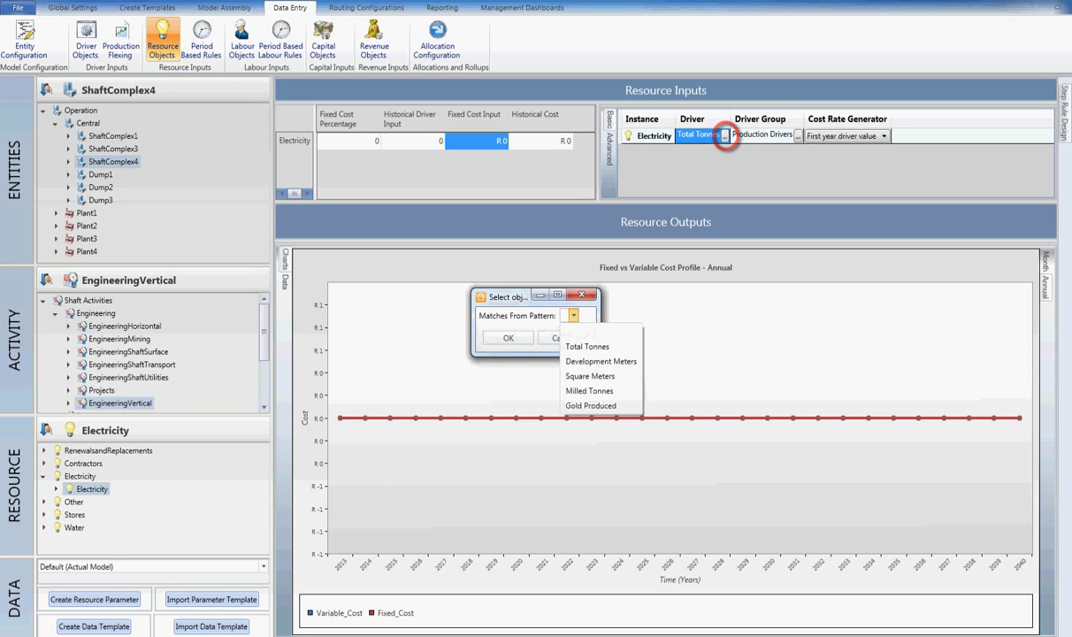
click(587, 346)
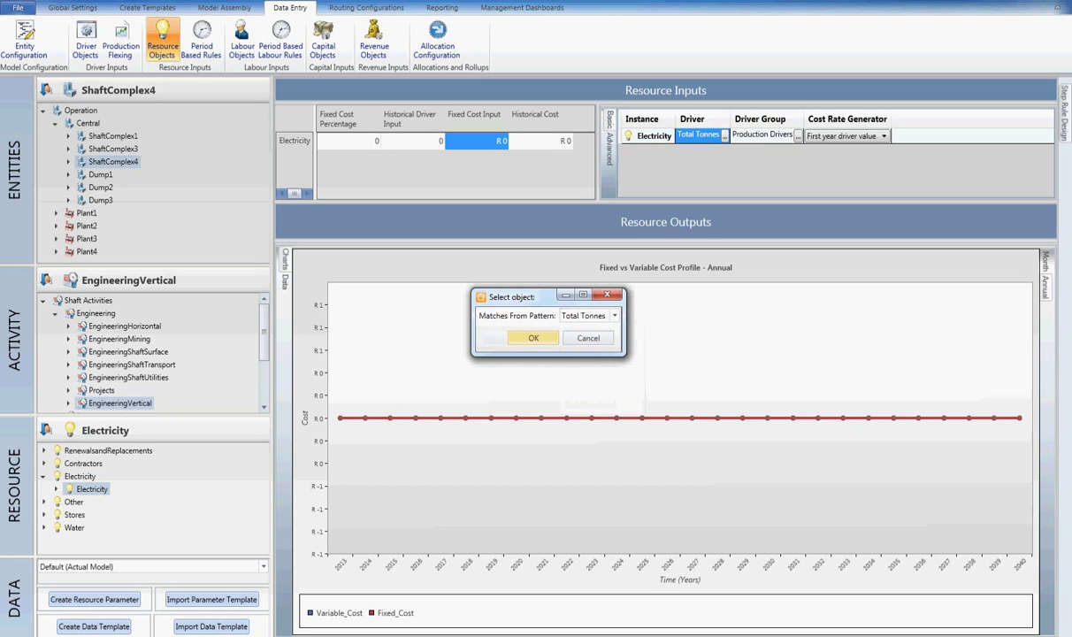
click(533, 337)
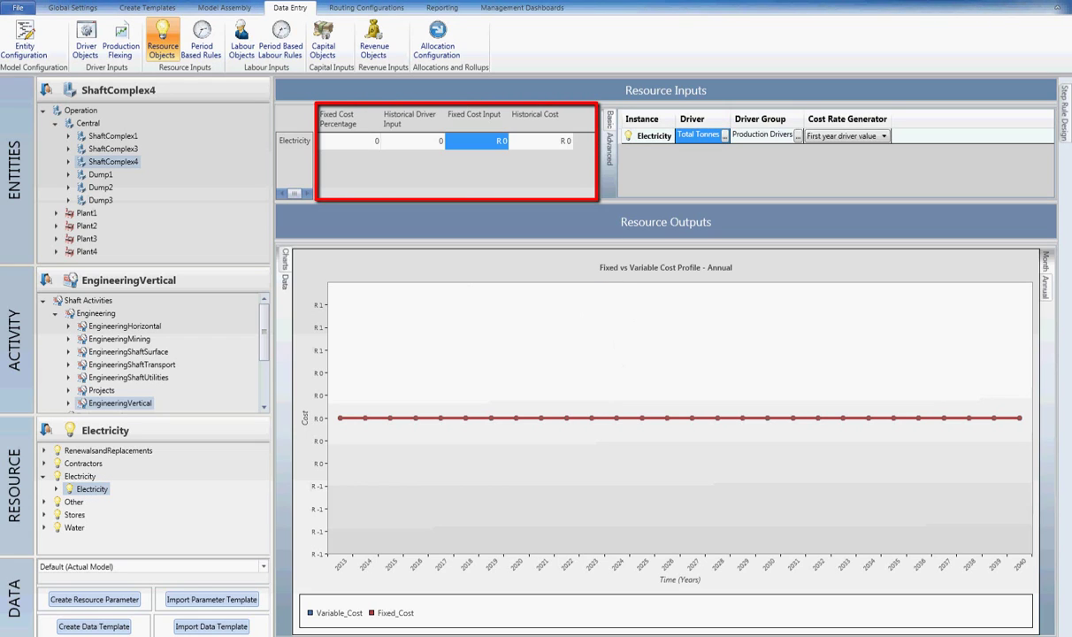
Set Electricity's historical driver input to 861585.04066, its historical cost to 225922285.17 and its fixed cost percentage to 0.7.
double_click(413, 140)
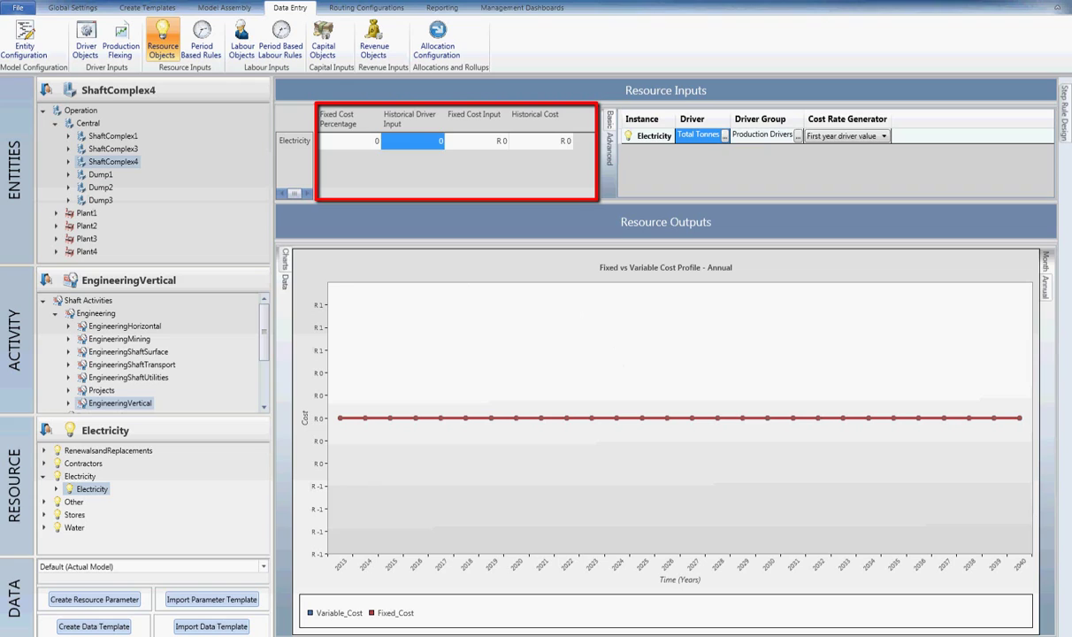
text(861585.04066)
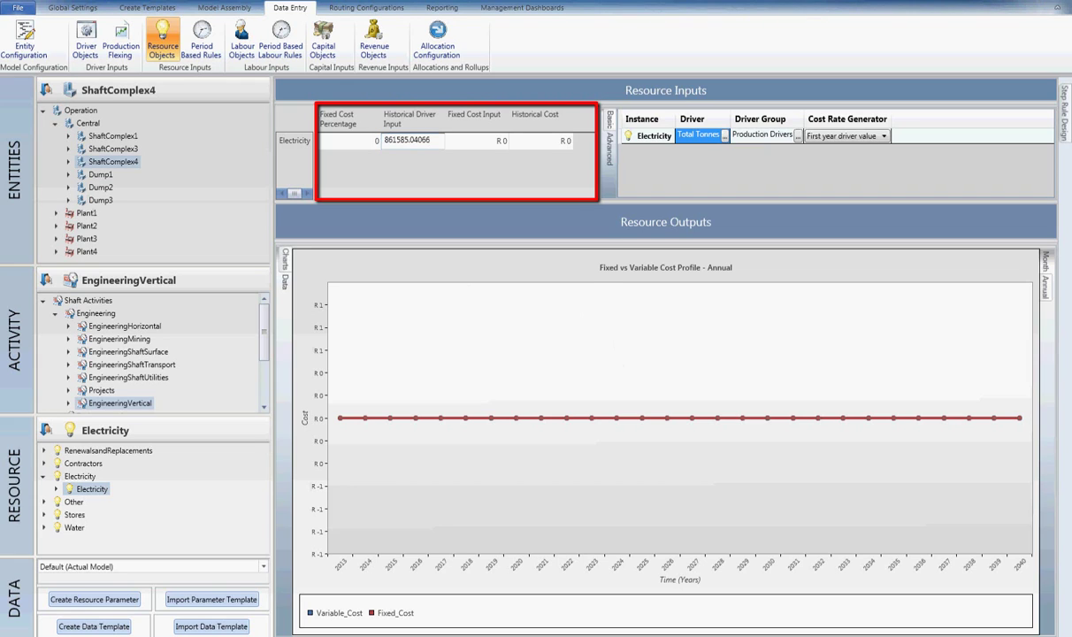
double_click(541, 140)
text(225922285.17)
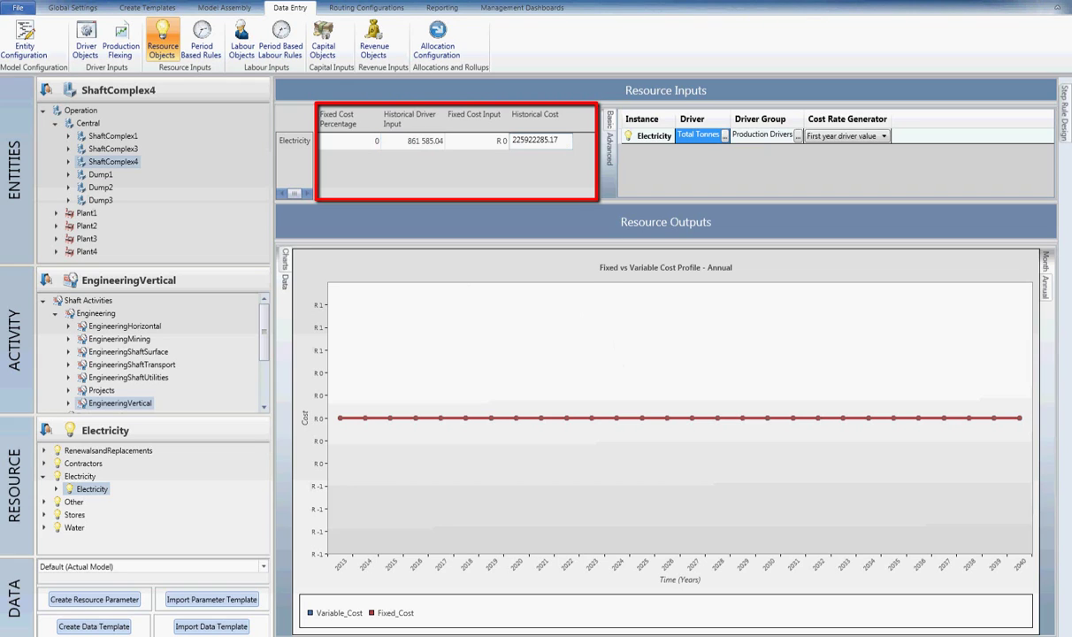
click(350, 141)
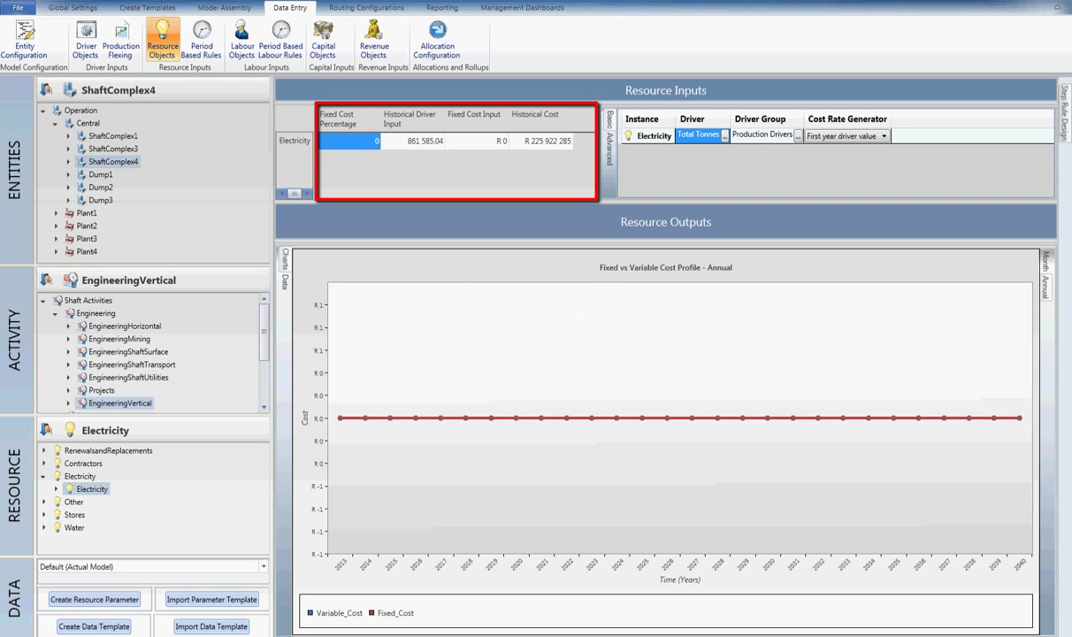
double_click(351, 141)
text(0.7)
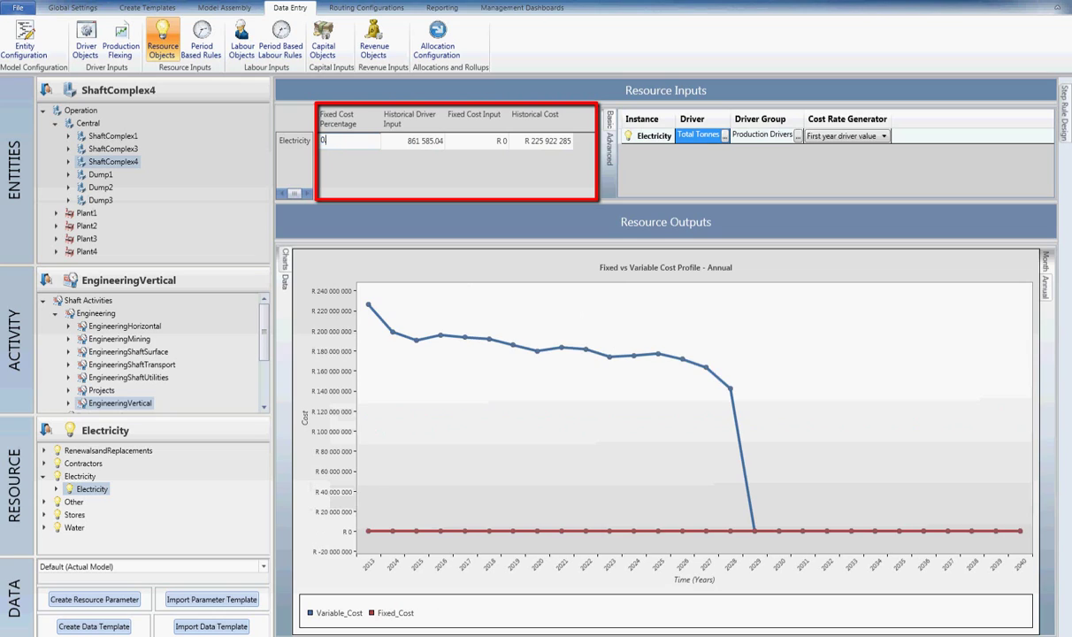
key(Return)
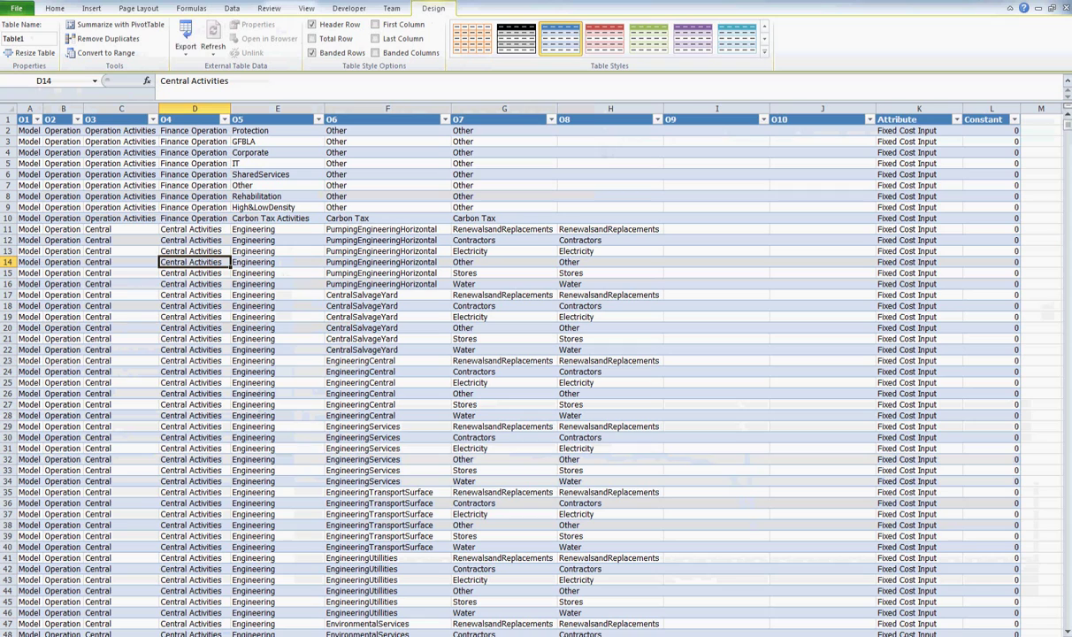
Switch to the resource data template in Excel and filter column O4 to ShaftComplex4 and column O8 to Electricity.
click(223, 119)
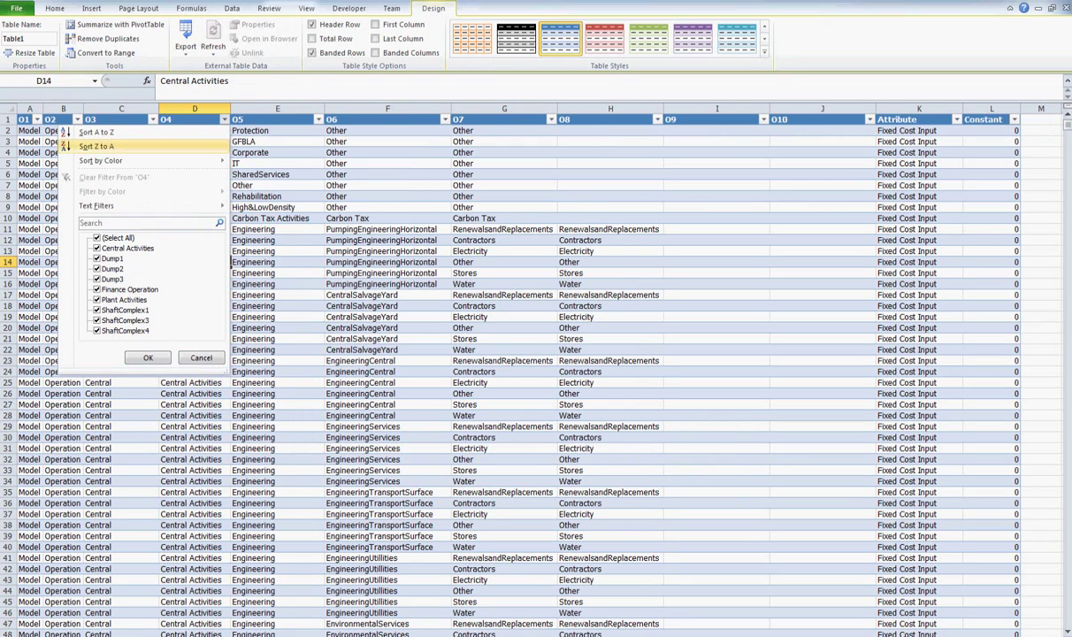
click(98, 238)
click(97, 331)
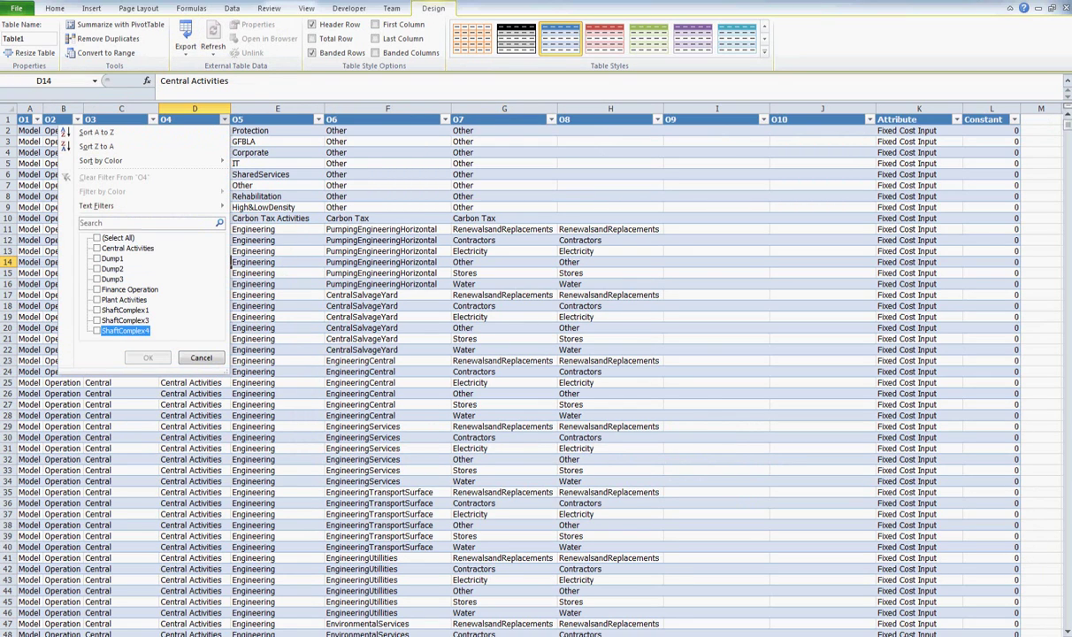
click(147, 359)
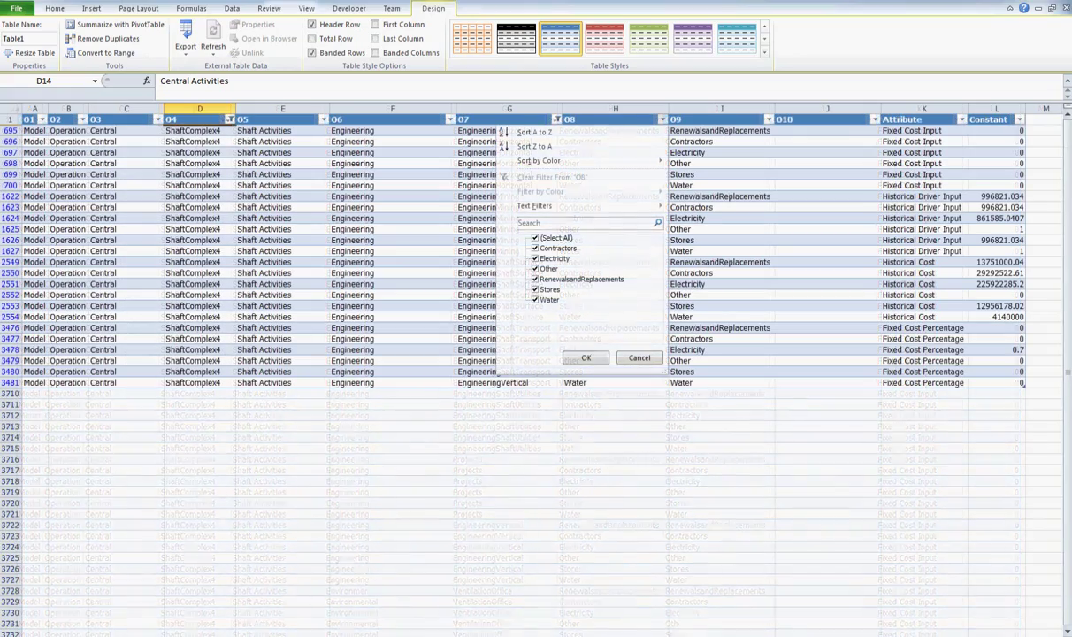
key(Down)
key(Down)
key(space)
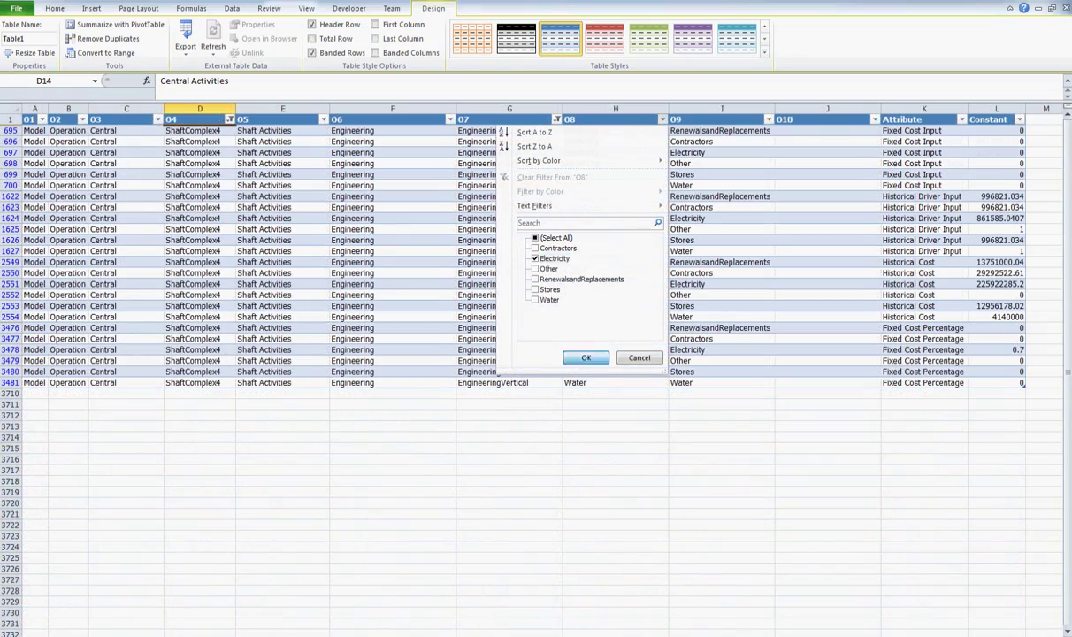
key(Return)
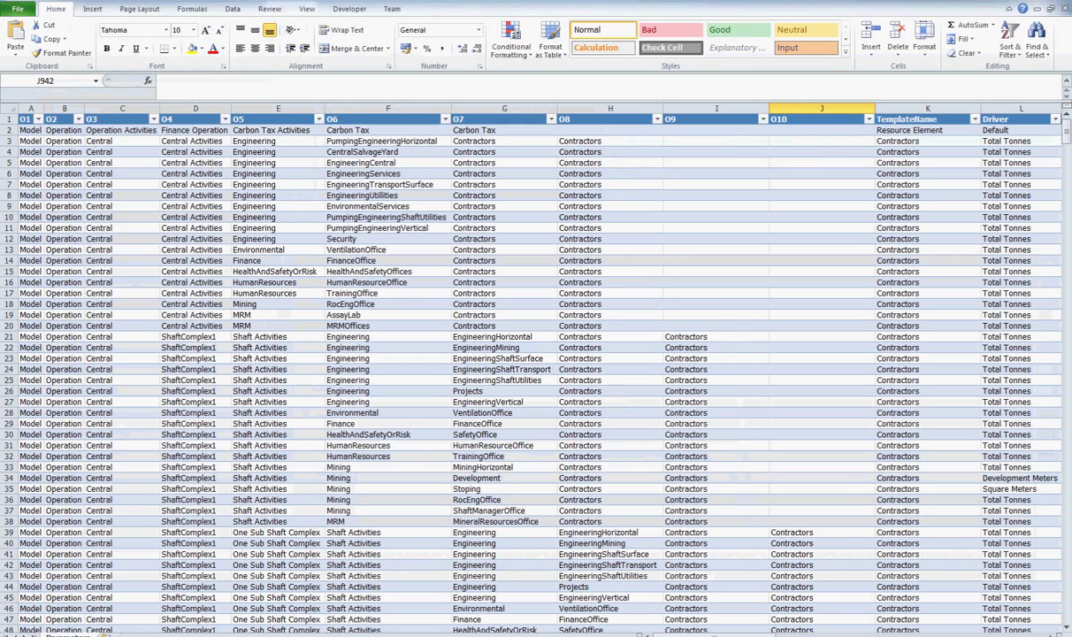
Filter column O4 of the resource parameter template to show only ShaftComplex4.
click(225, 119)
click(98, 237)
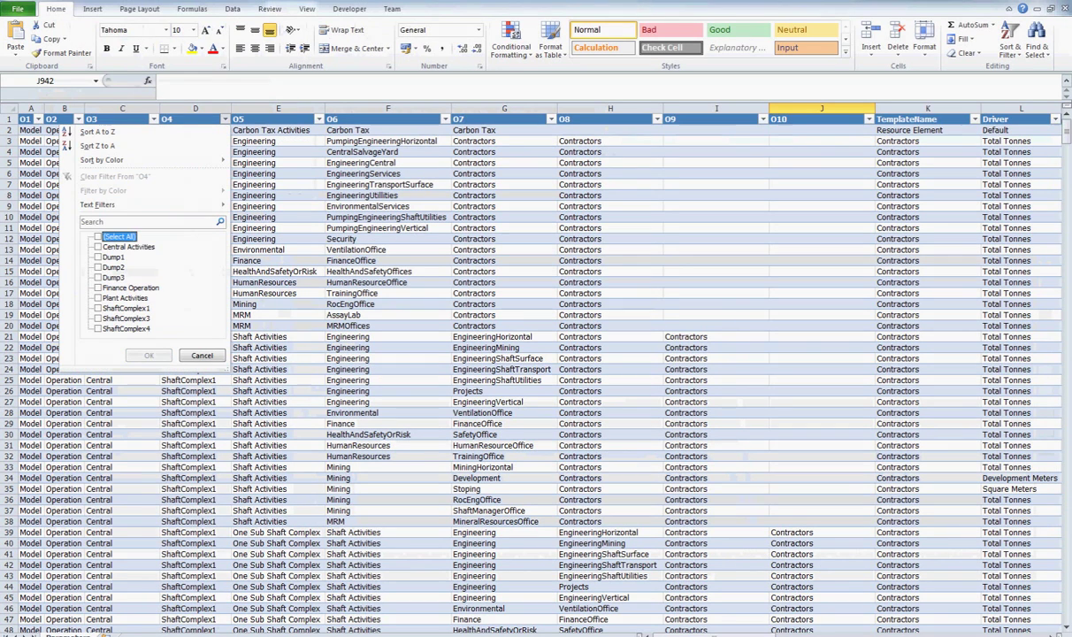
click(97, 328)
click(148, 354)
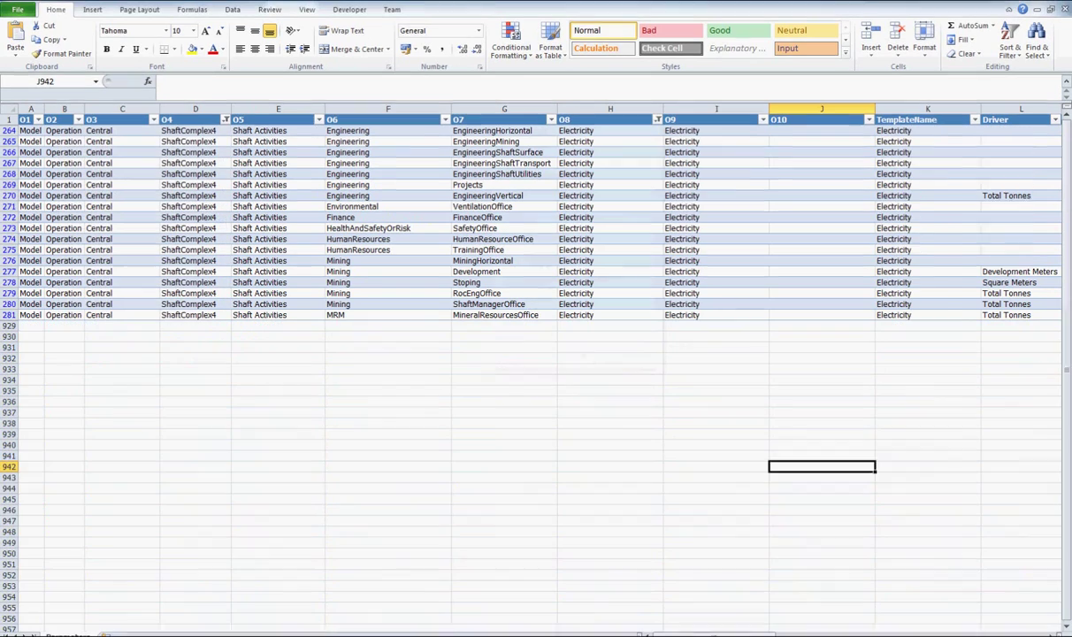
Copy the Total Tonnes driver from the EngineeringVertical row to the Electricity rows from EngineeringHorizontal through MiningHorizontal.
click(1021, 196)
key(ctrl+c)
drag(1021, 131, 1021, 261)
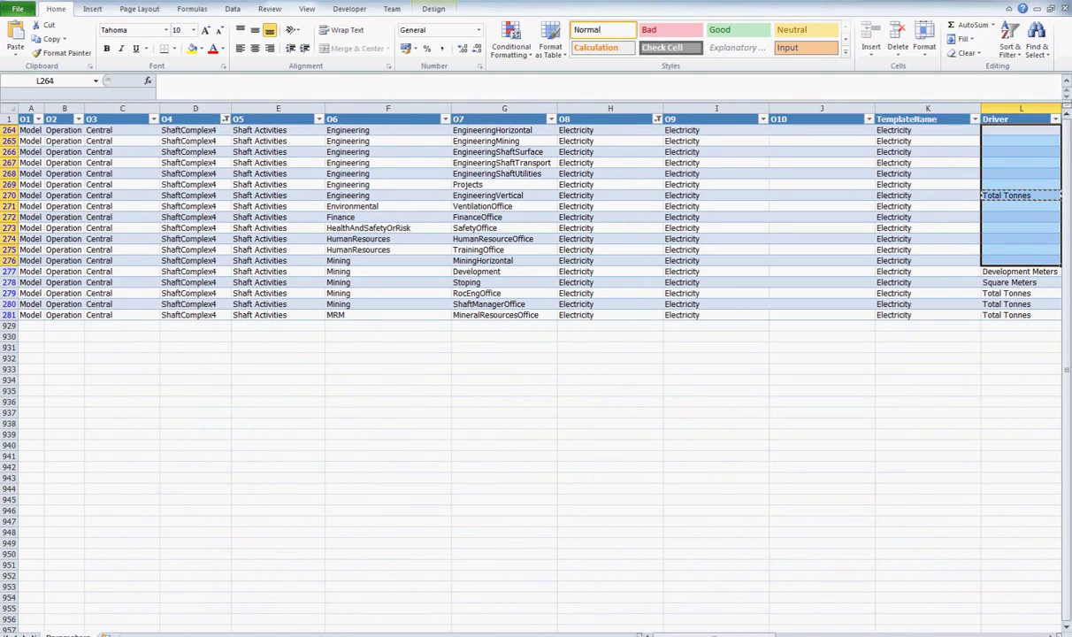
key(ctrl+v)
click(928, 380)
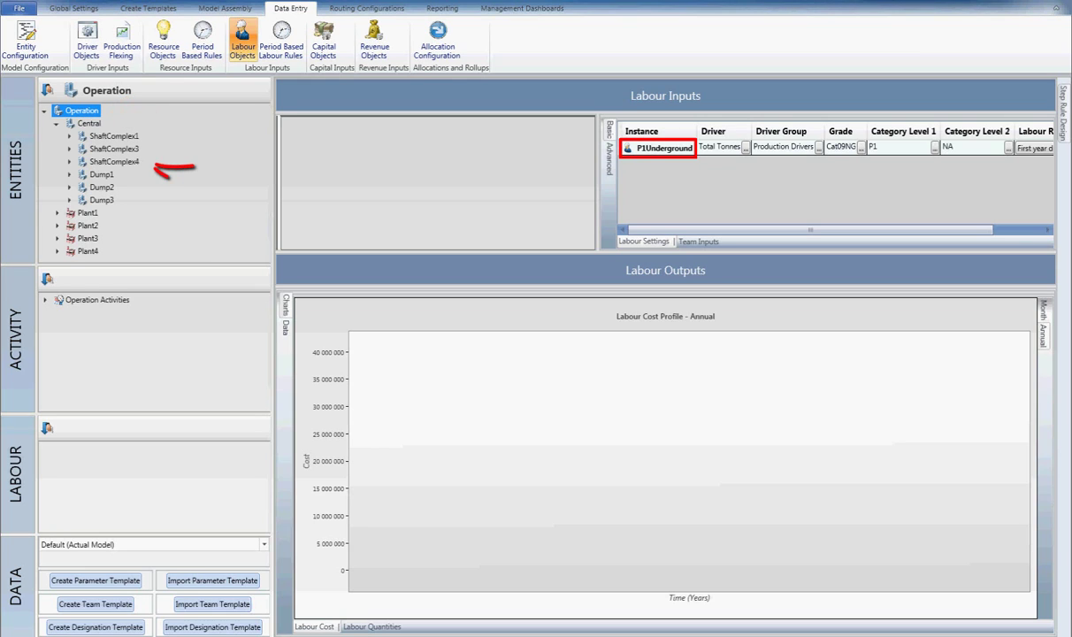
Open the P1Underground labour inputs under ShaftComplex4's EngineeringVertical activity.
click(114, 162)
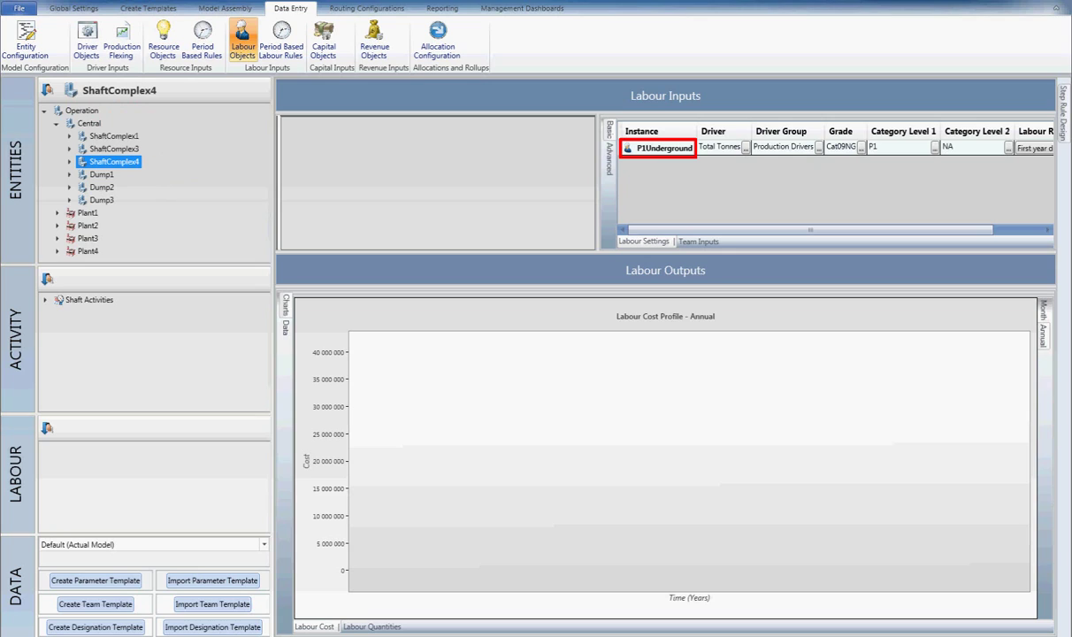
click(45, 300)
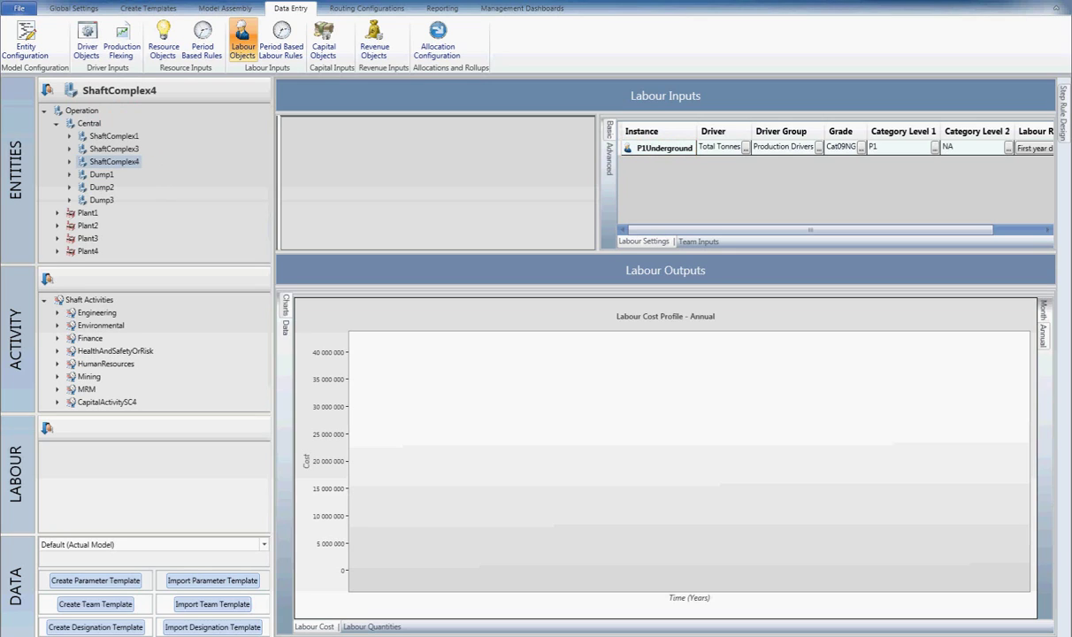
click(58, 313)
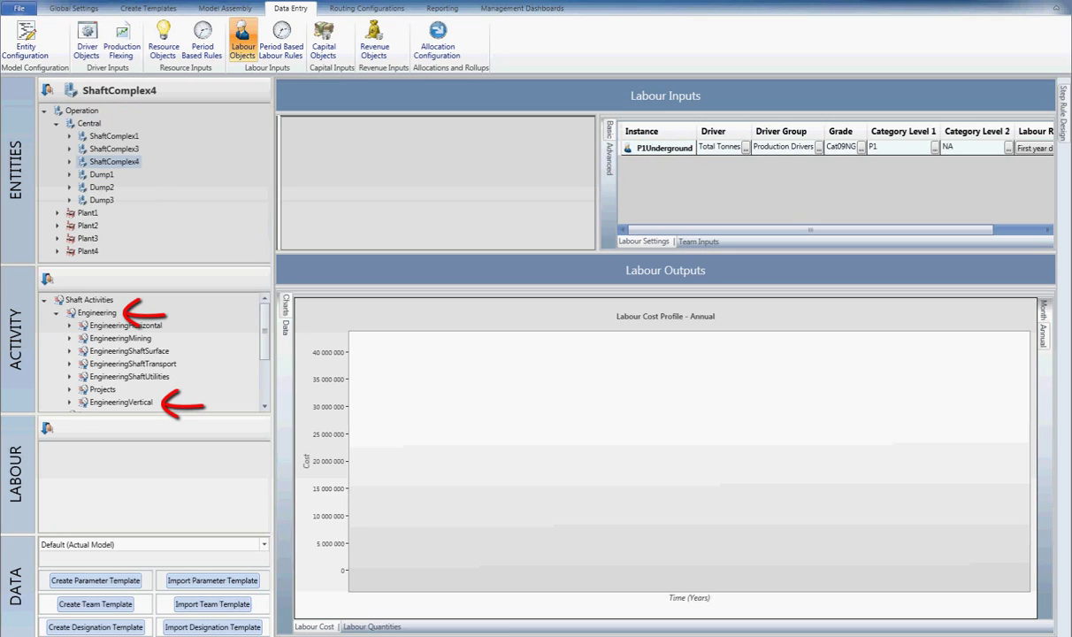
click(121, 403)
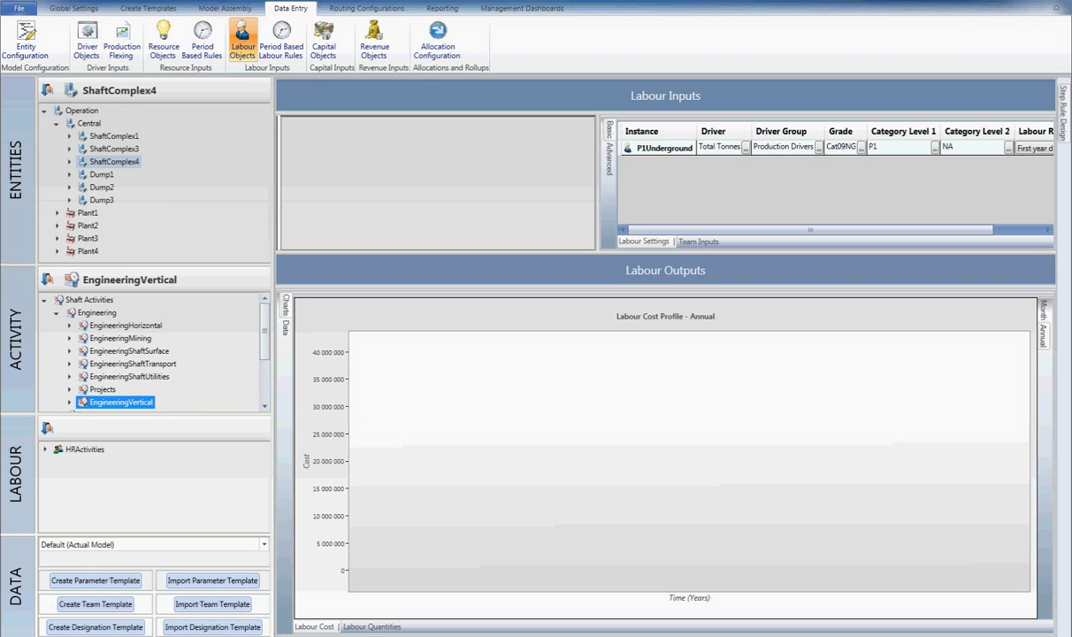
click(45, 449)
click(104, 526)
Set P1Underground's efficiency input to 83068.4195025 and its quantity of designation to 82.
click(840, 147)
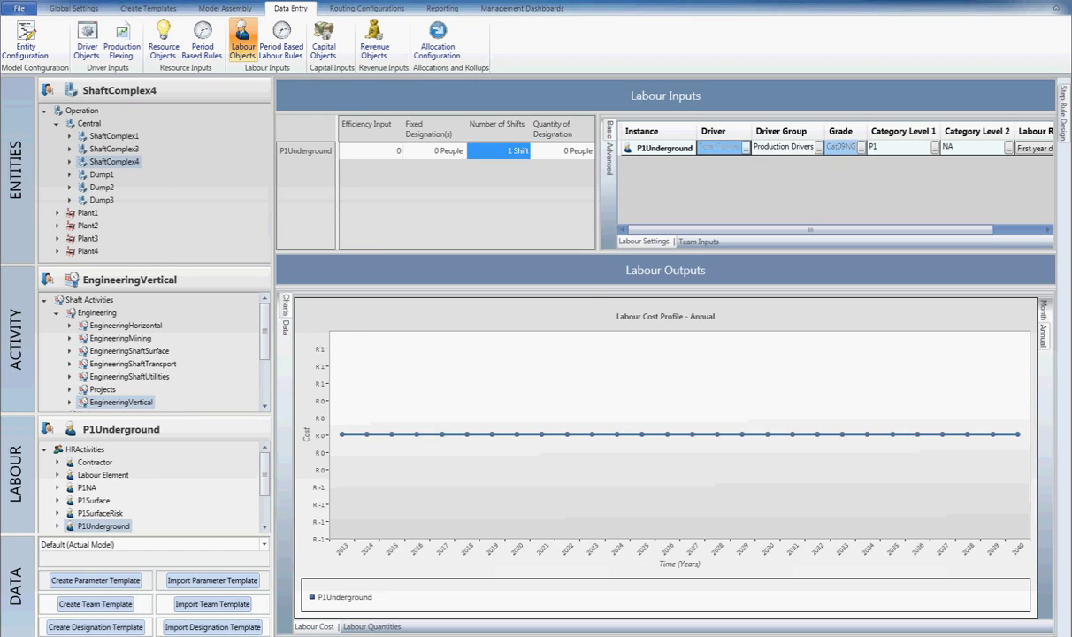
click(371, 151)
key(ctrl+v)
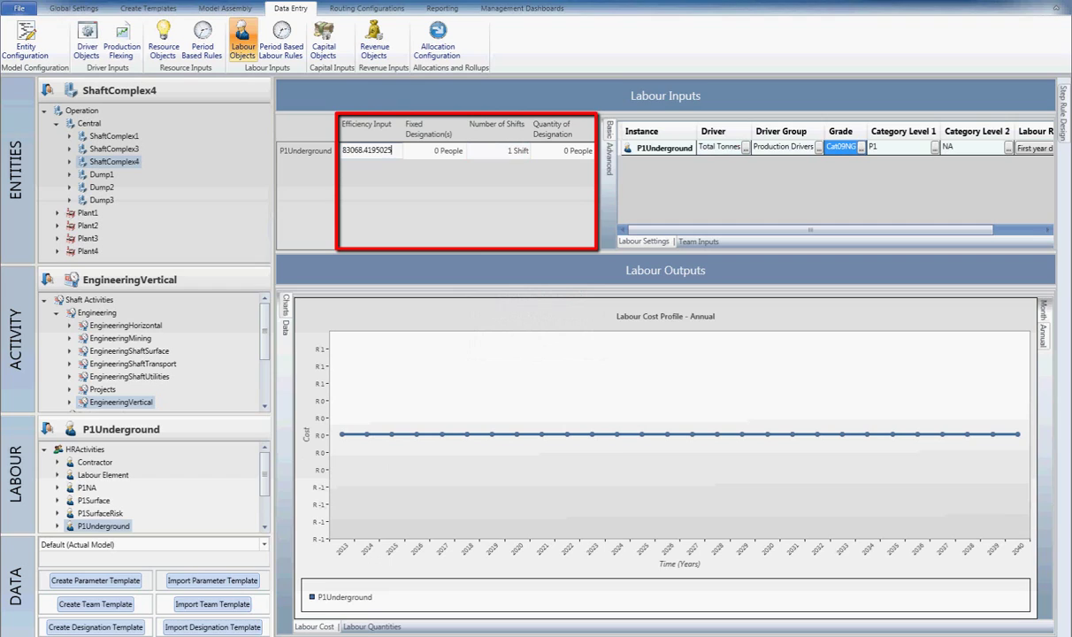
click(563, 151)
text(82)
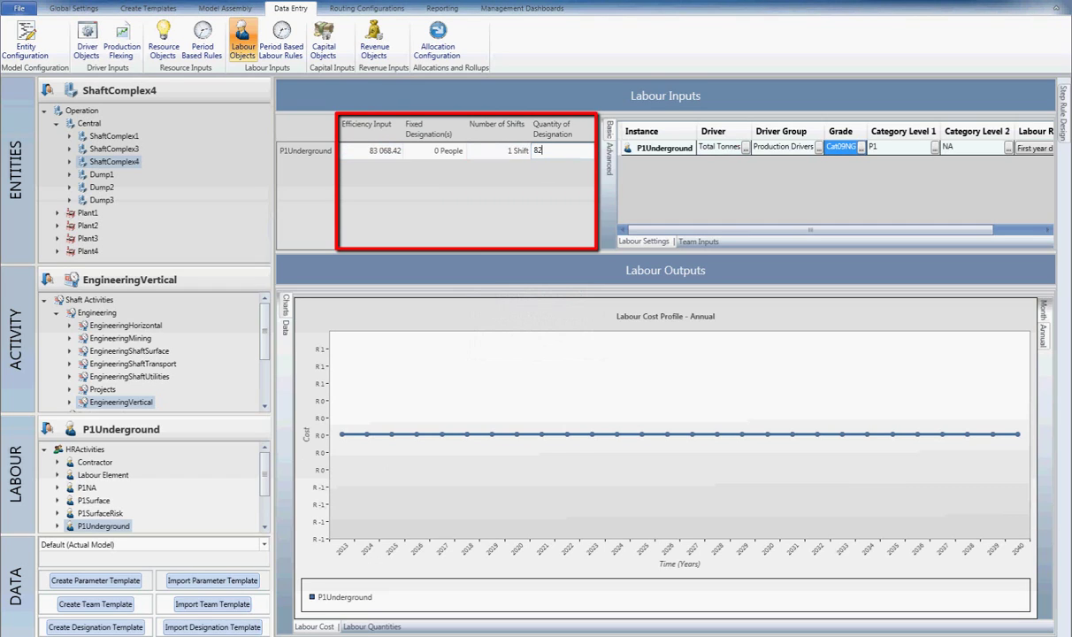
key(Return)
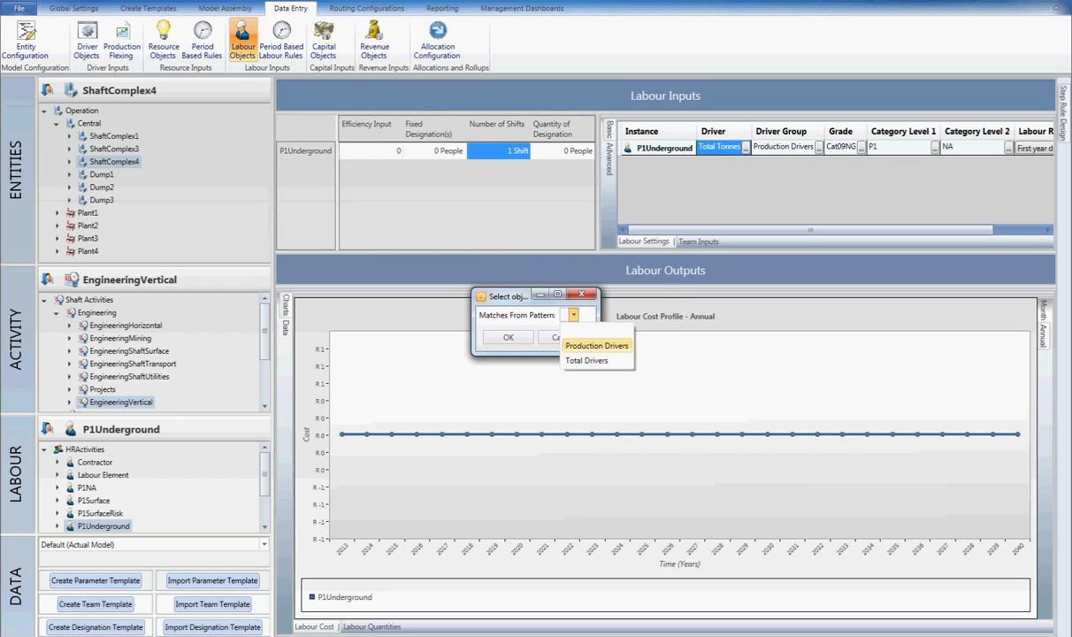
Assign Total Tonnes from the Production Drivers group as P1Underground's driver.
click(598, 345)
click(655, 315)
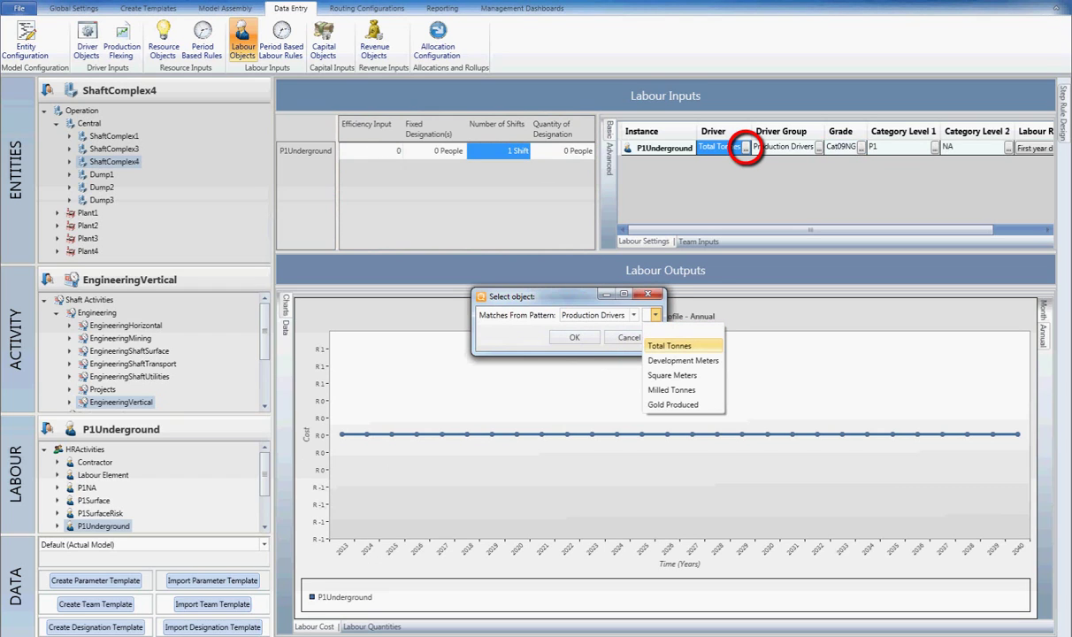
click(670, 346)
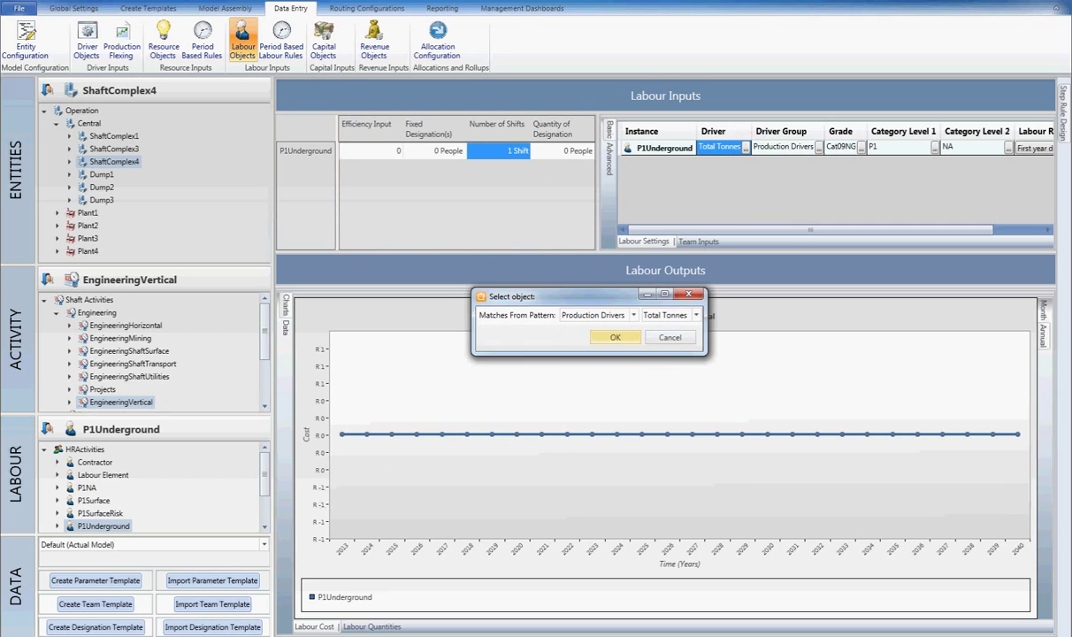
click(615, 337)
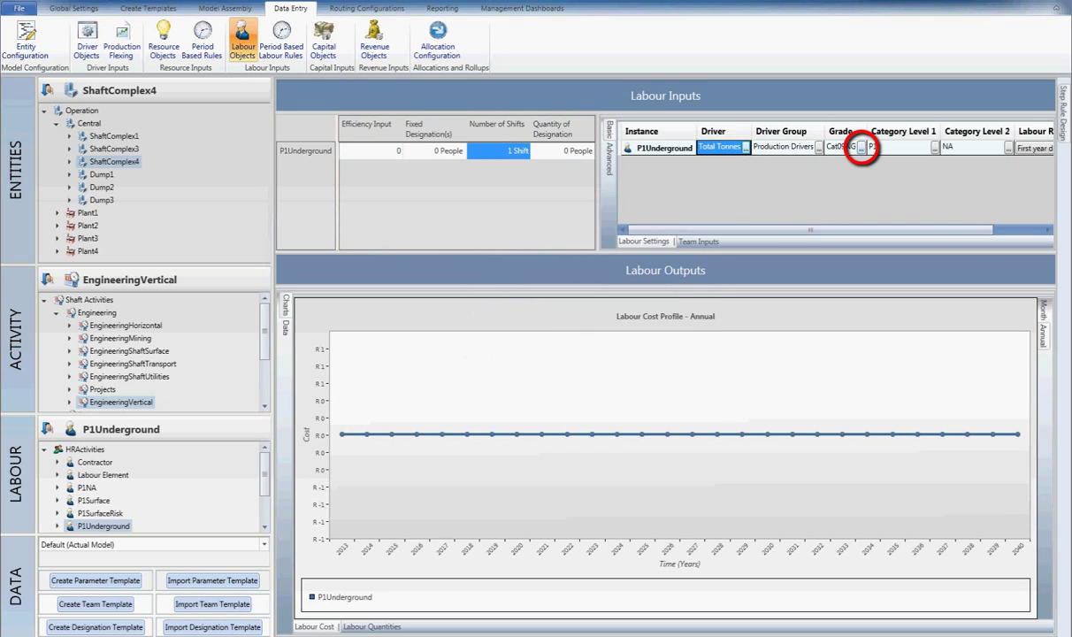
Set P1Underground's labour grade to Cat09NG.
click(860, 148)
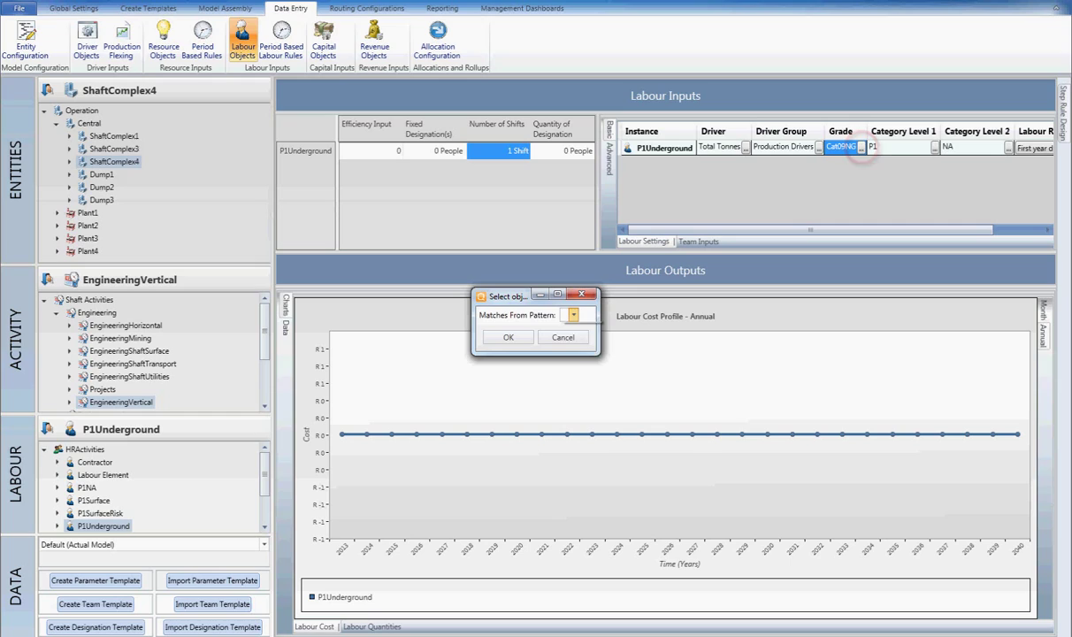
click(573, 315)
click(580, 359)
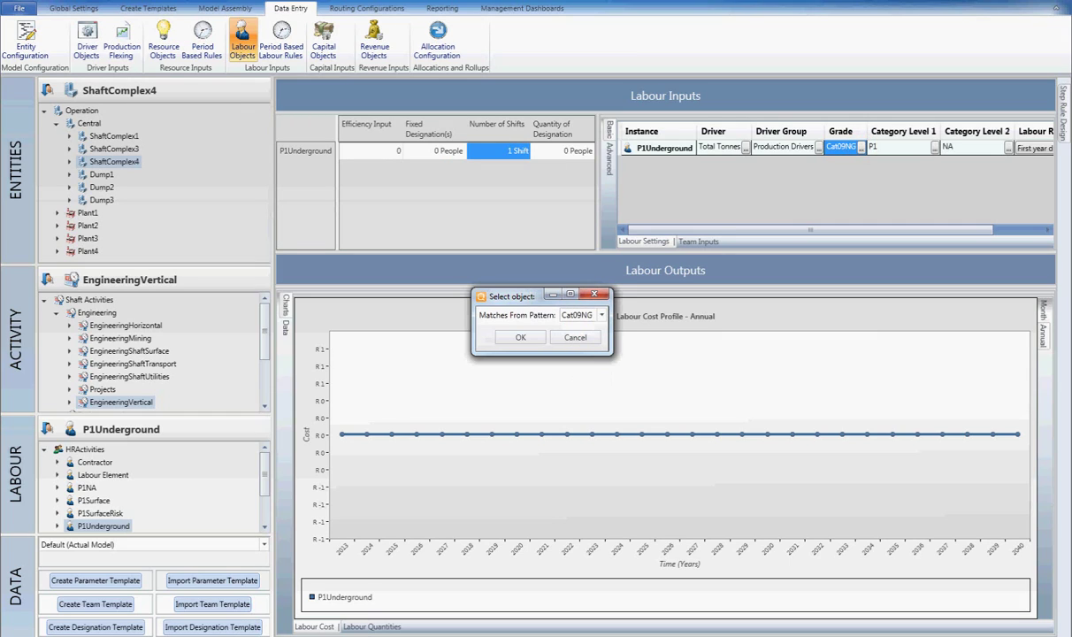
click(520, 337)
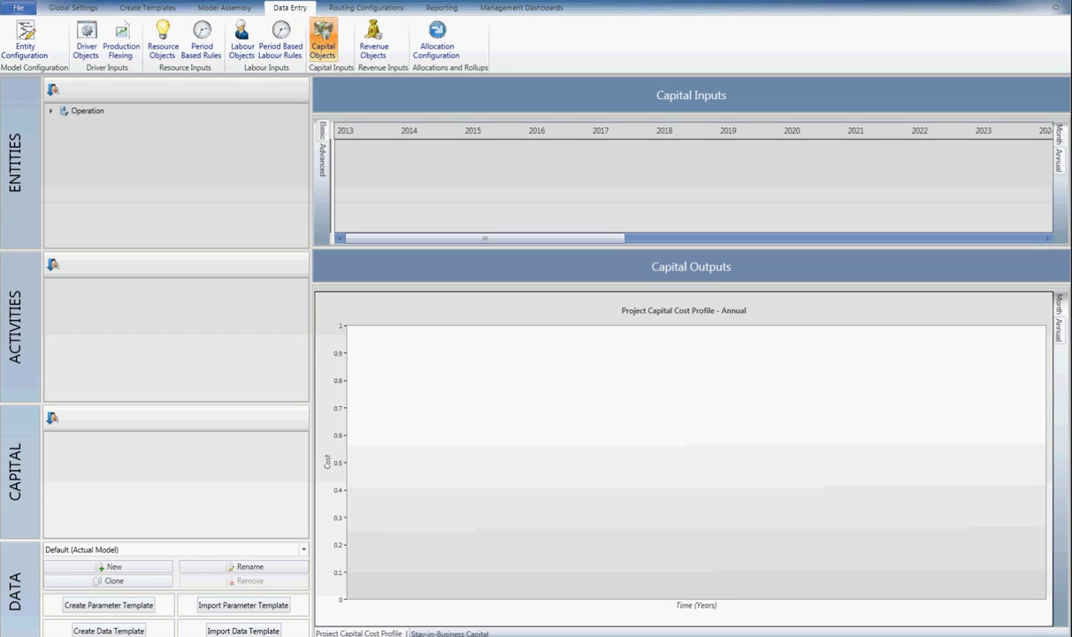
Open the capital inputs of Safety upgrade Phase 2 under ShaftComplex4's CapitalActivitySC4 activity.
click(50, 111)
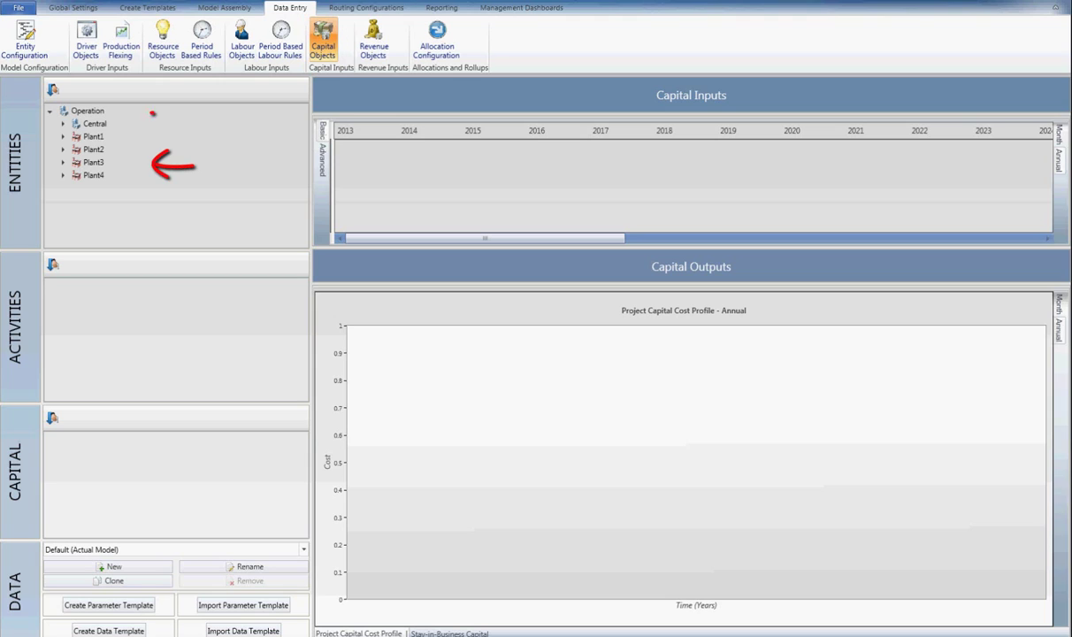
click(62, 124)
click(119, 162)
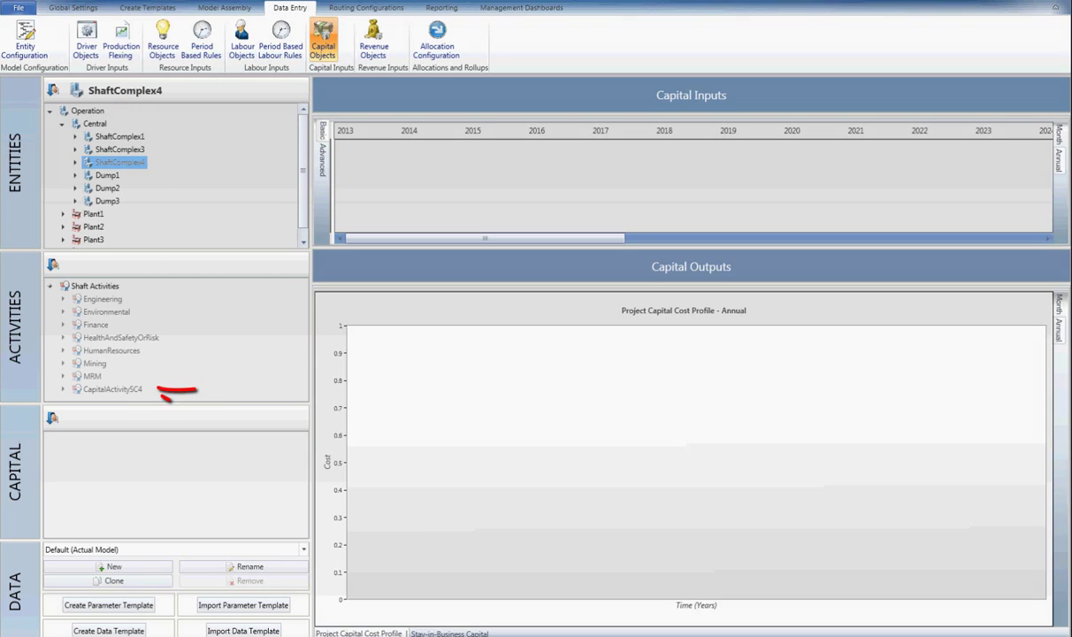
click(95, 286)
click(112, 390)
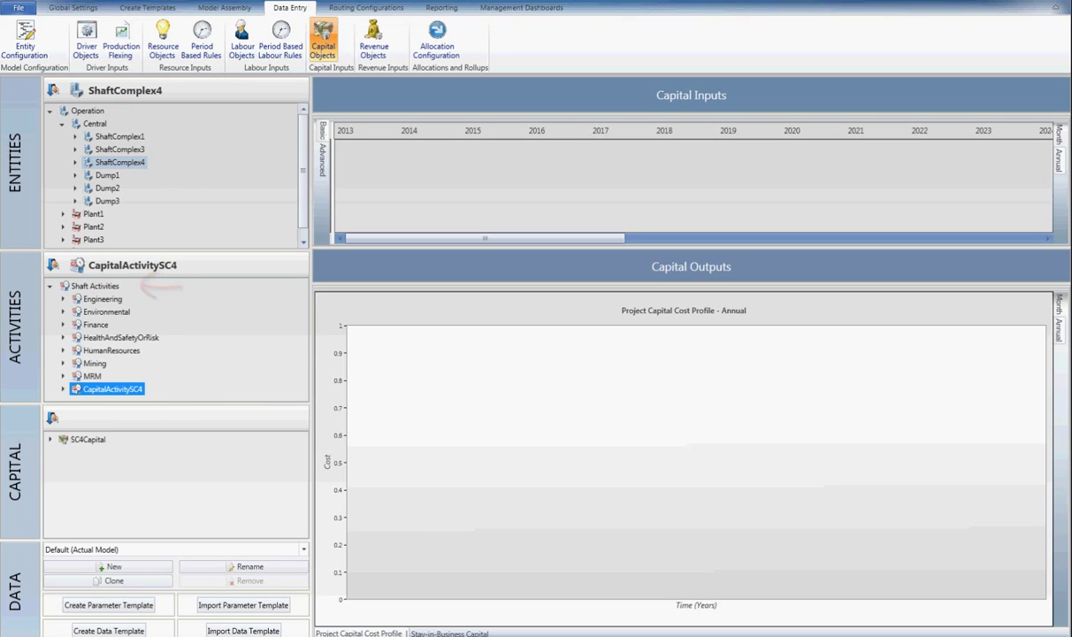
click(51, 440)
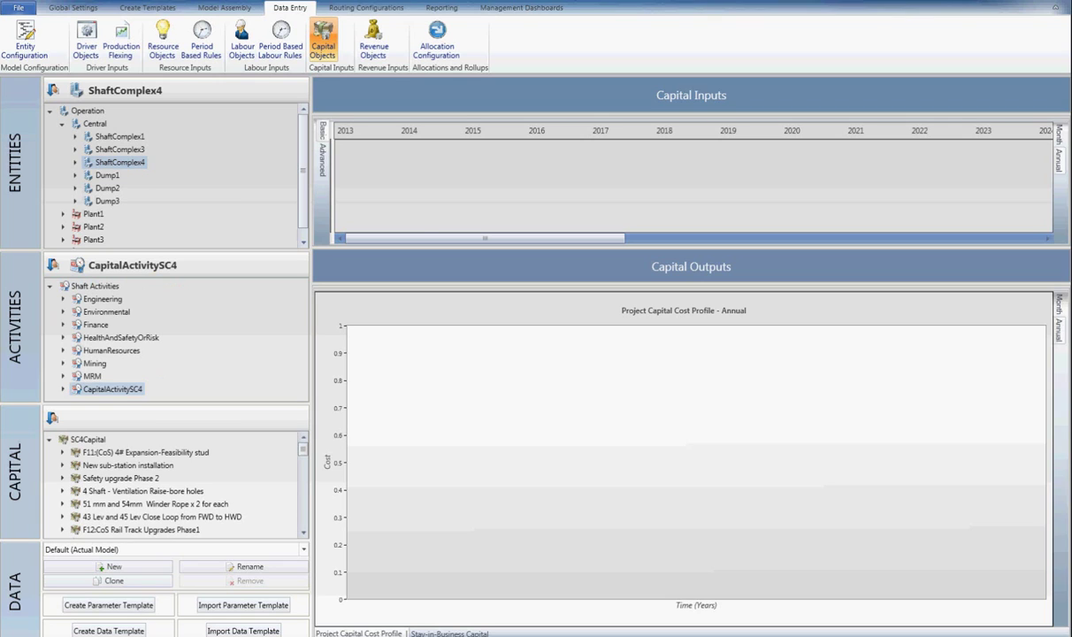
click(120, 478)
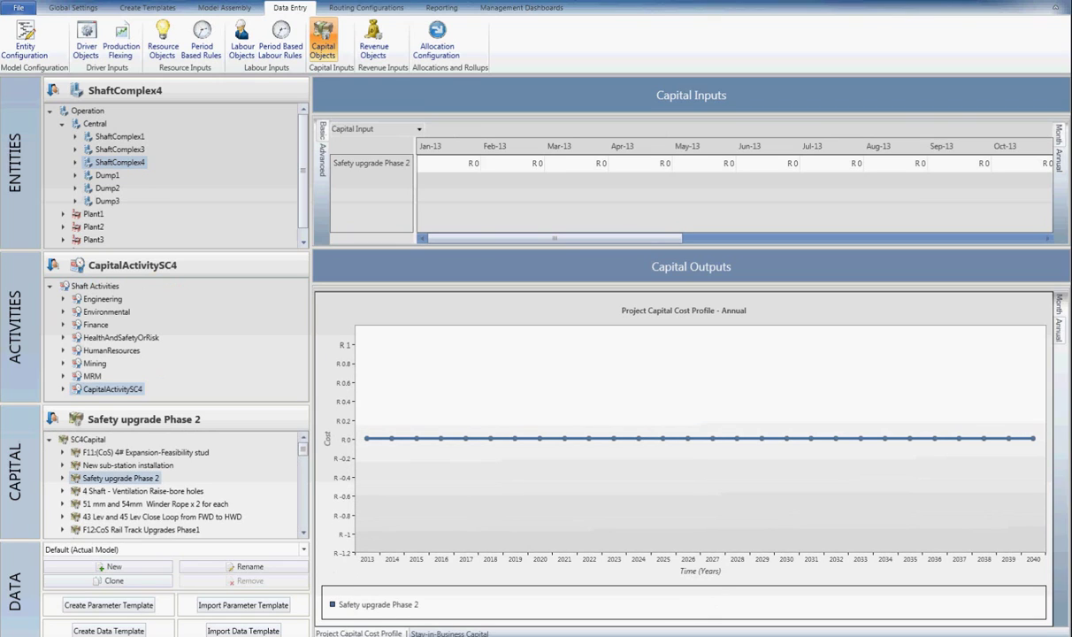
Paste the copied monthly capital figures for Safety upgrade Phase 2 from Jan-13 onward and show the capital inputs annually.
click(450, 163)
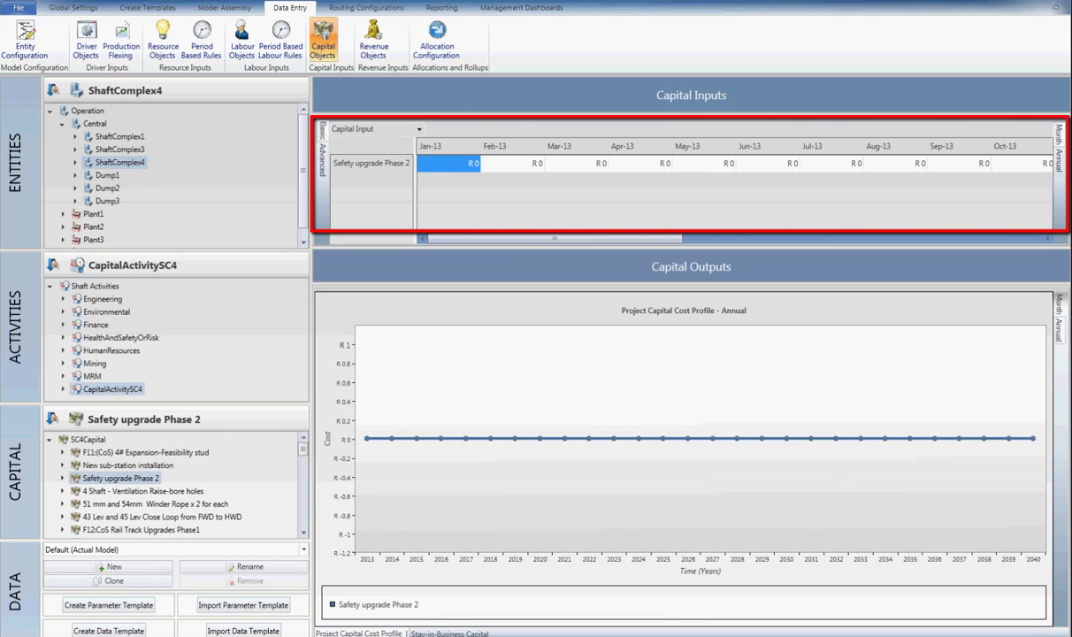
key(ctrl+v)
click(1060, 160)
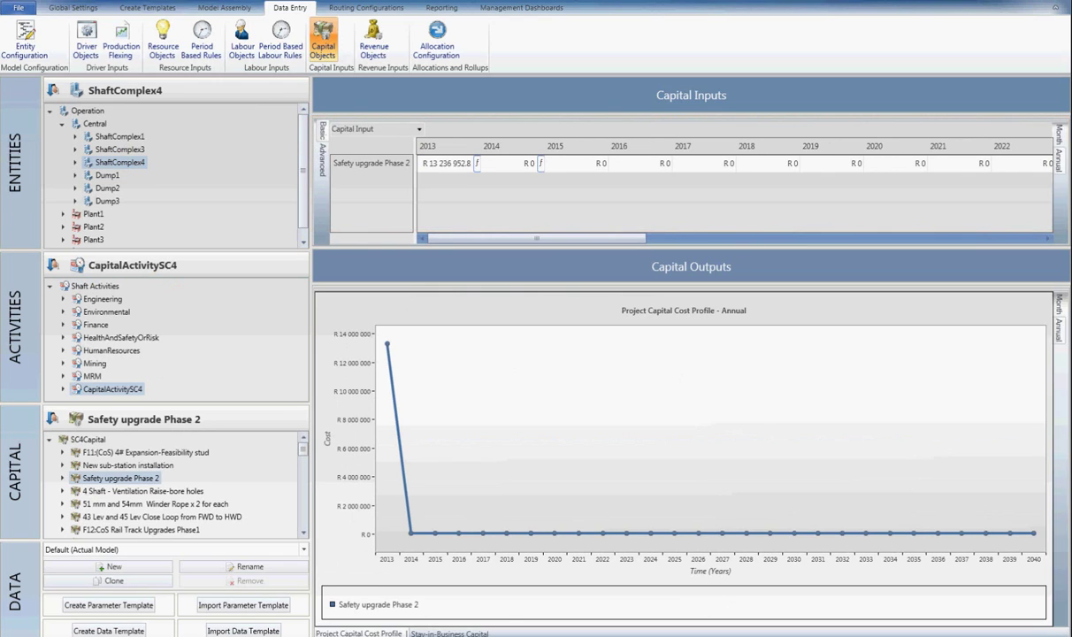
click(451, 634)
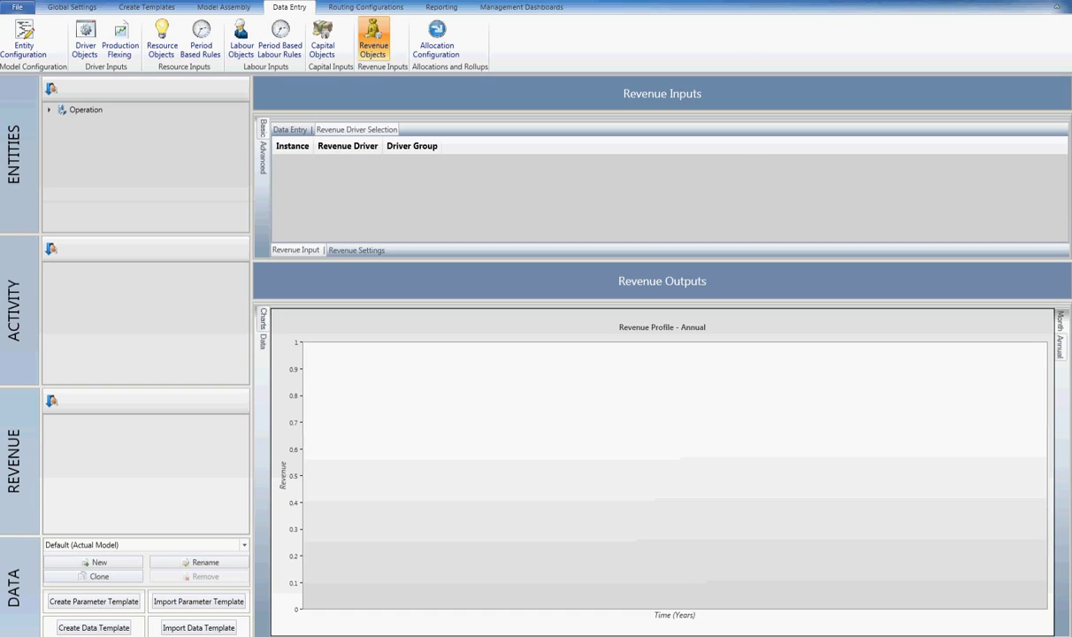
Open the Gold revenue object for ShaftComplex4's Shaft Activities and select its revenue driver entry.
click(49, 110)
click(61, 123)
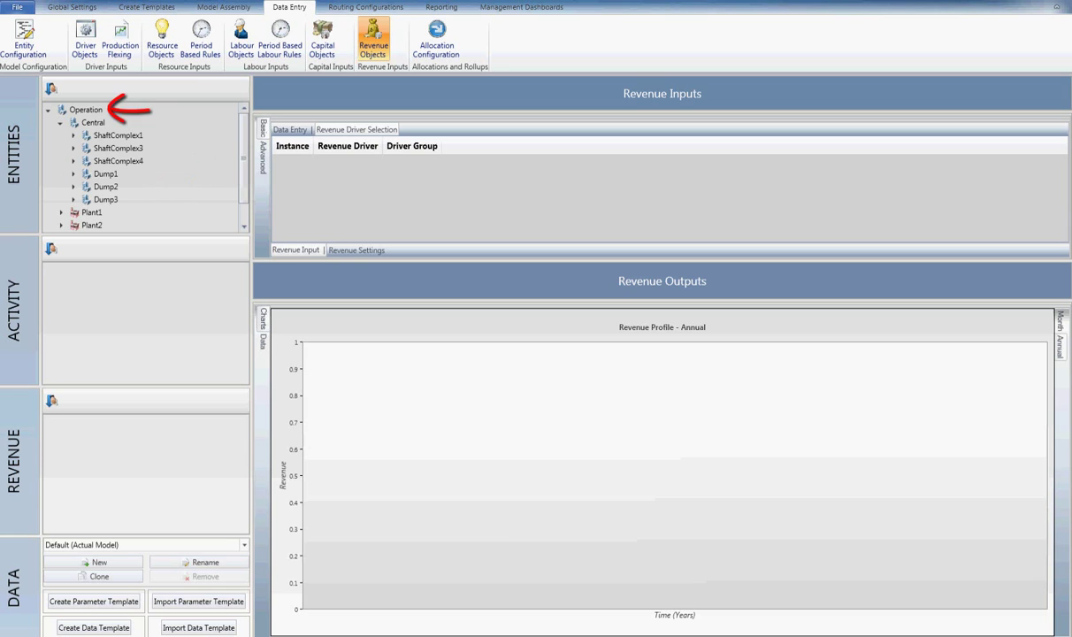
click(118, 161)
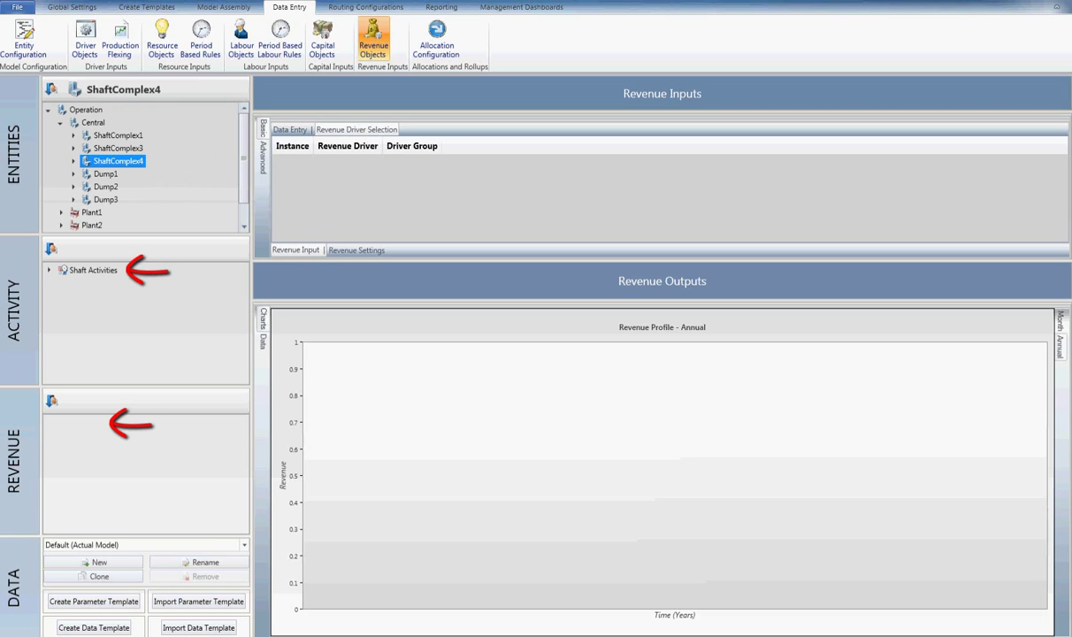
click(49, 269)
click(93, 269)
click(78, 422)
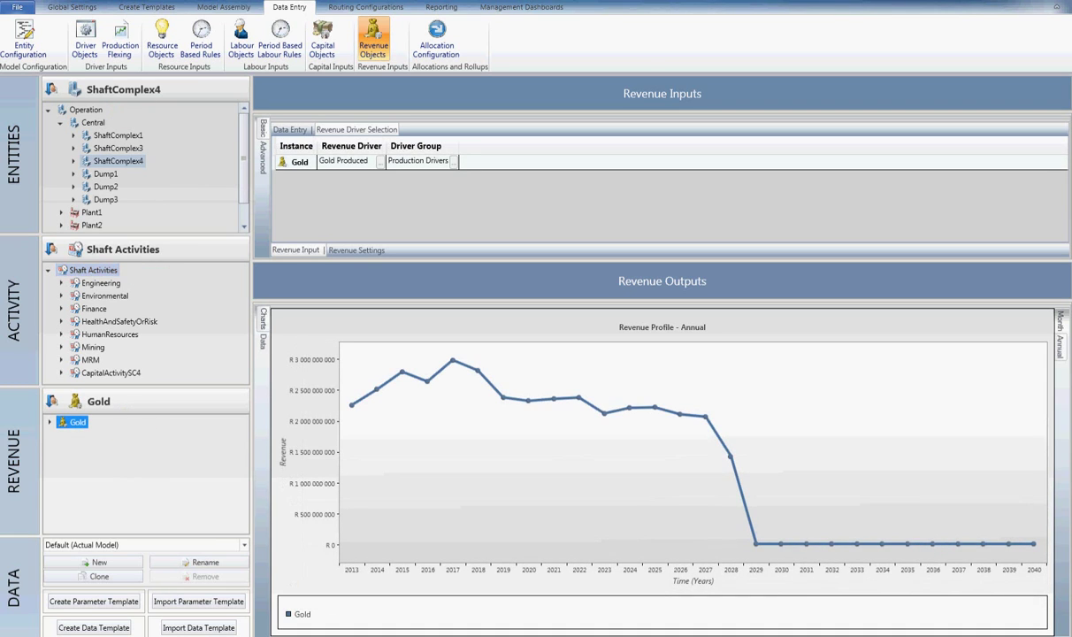
click(345, 161)
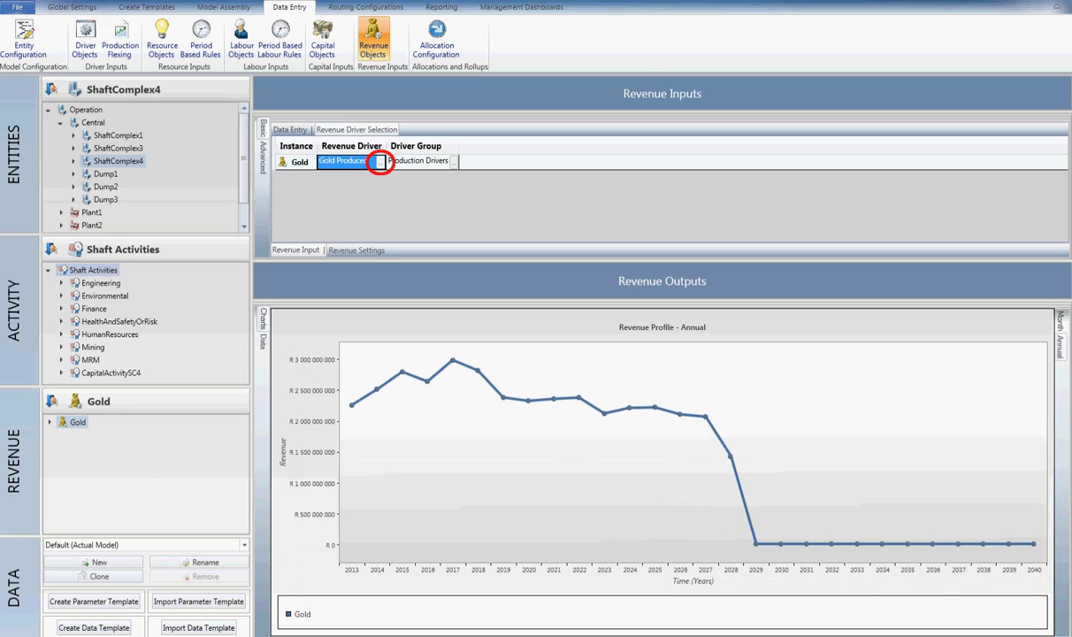
Set Gold's revenue item to Gold Price in the revenue settings.
click(356, 250)
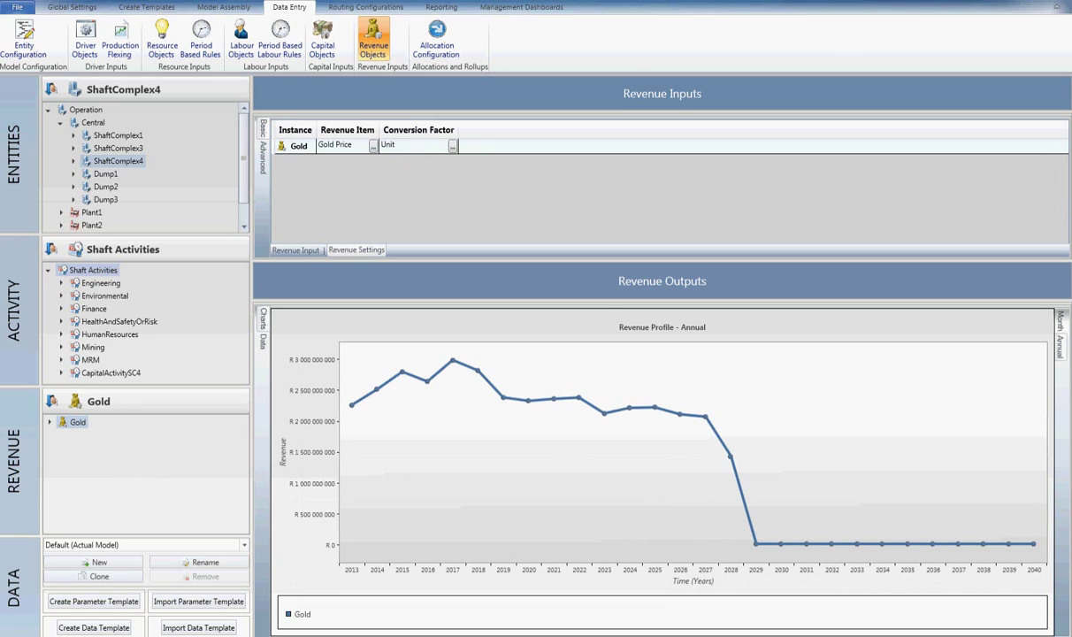
click(373, 147)
click(573, 315)
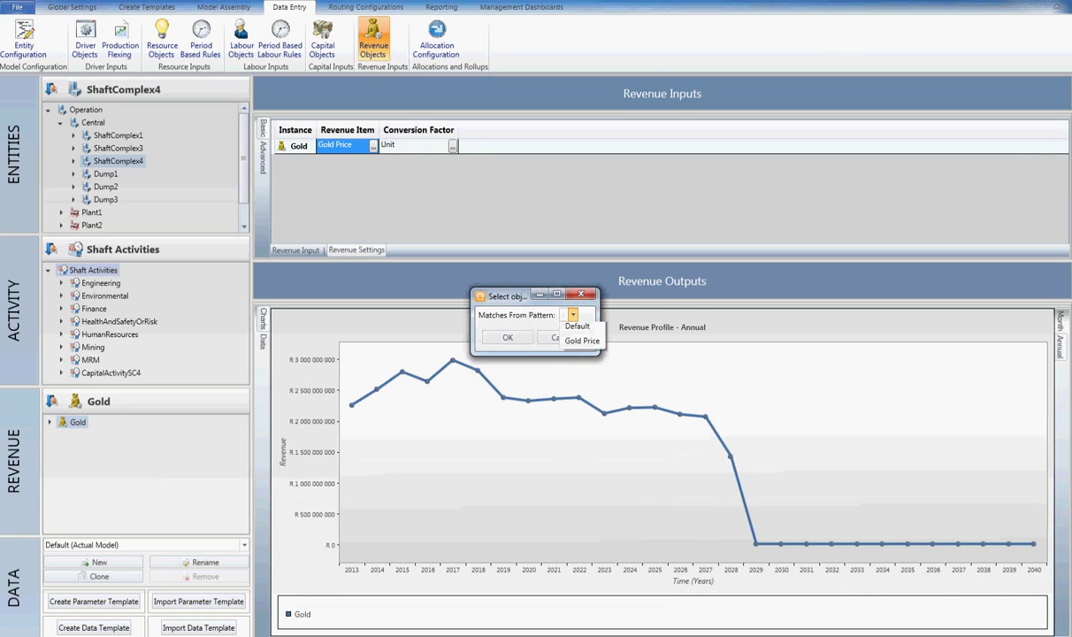
click(582, 360)
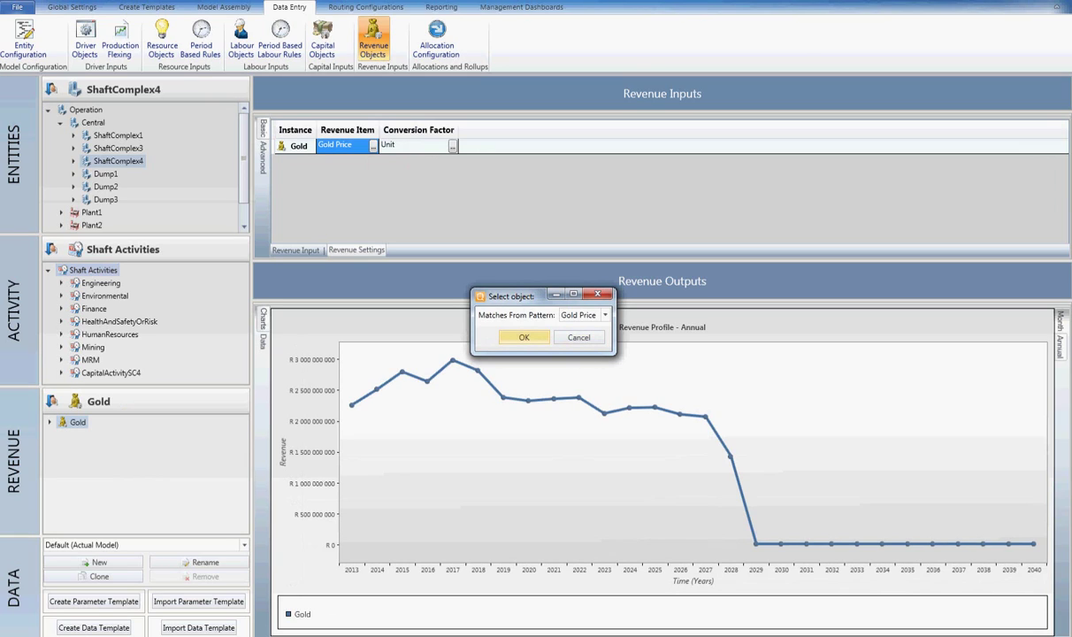
key(Tab)
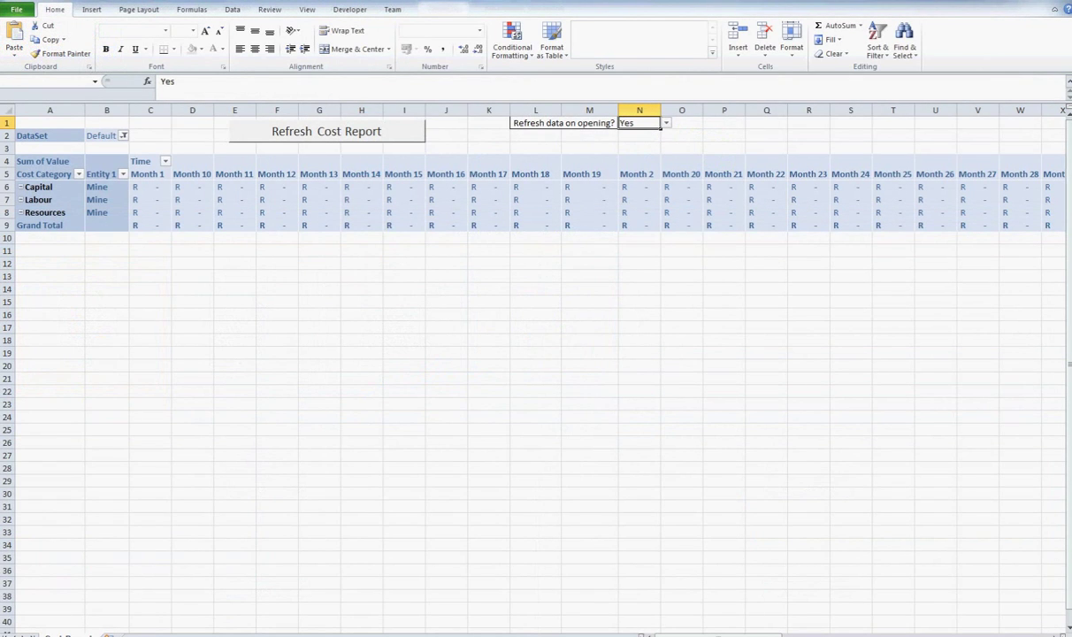
Add Entity 2, Entity 3 and Entity 4 to the row labels of the cost report PivotTable in Excel.
click(589, 212)
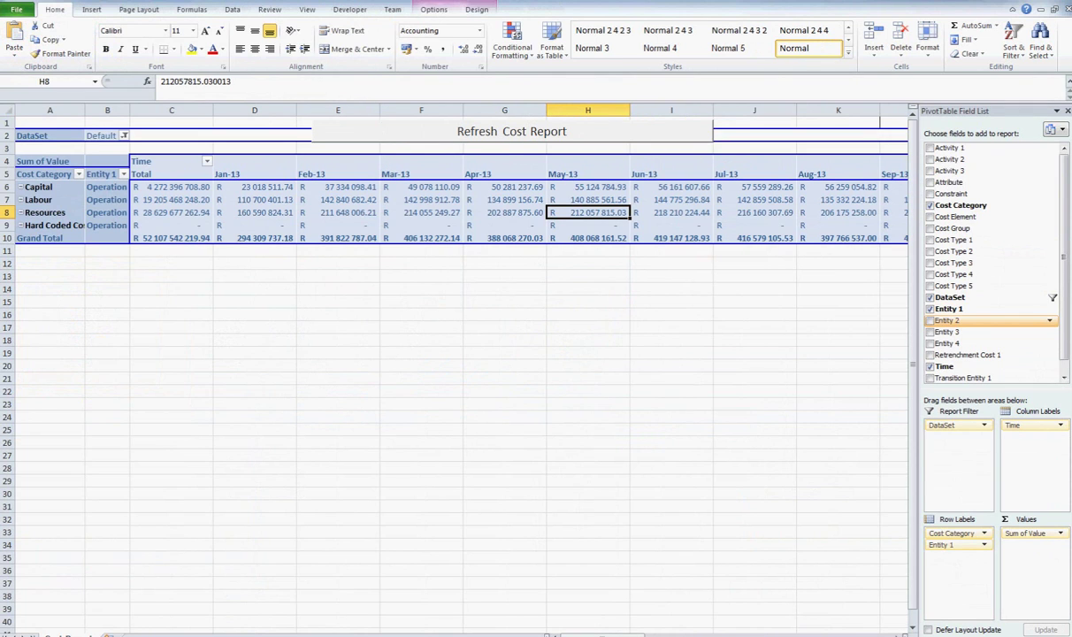
click(930, 320)
click(930, 332)
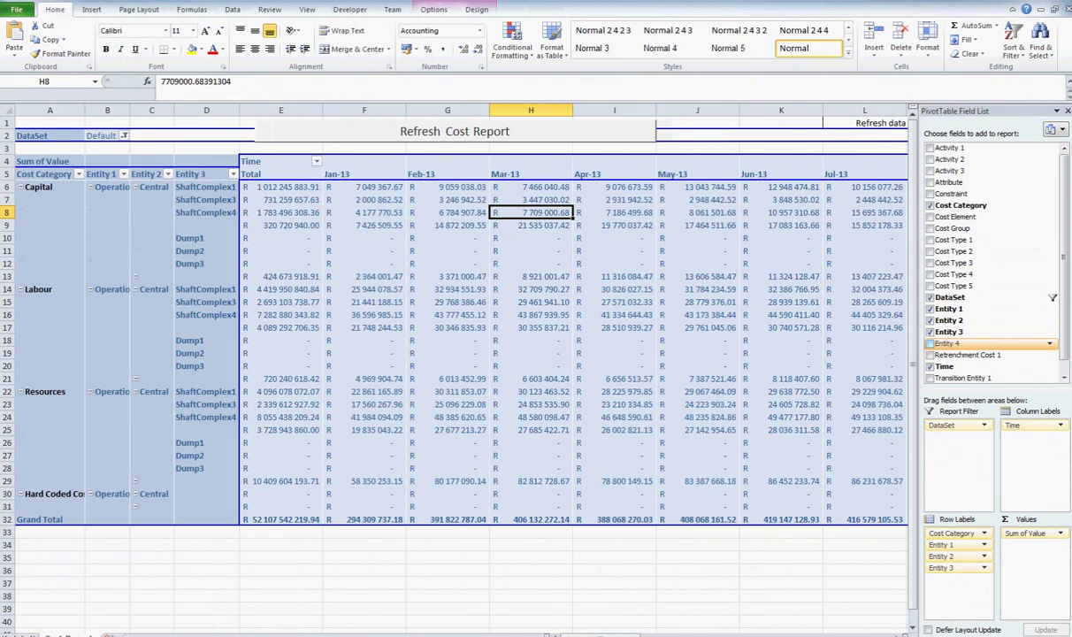
click(930, 343)
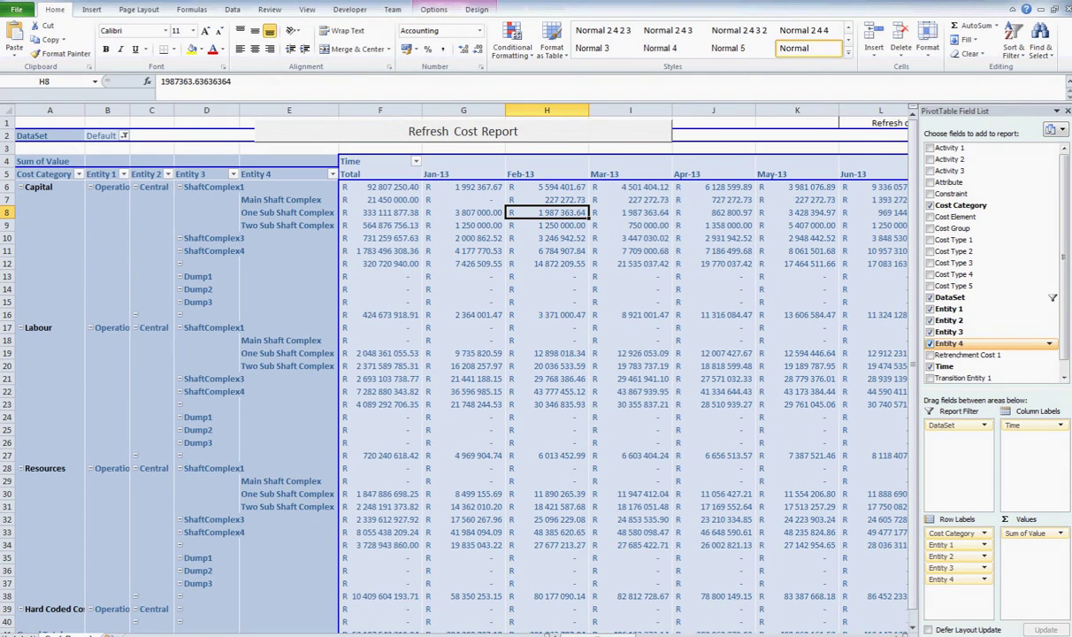
click(207, 123)
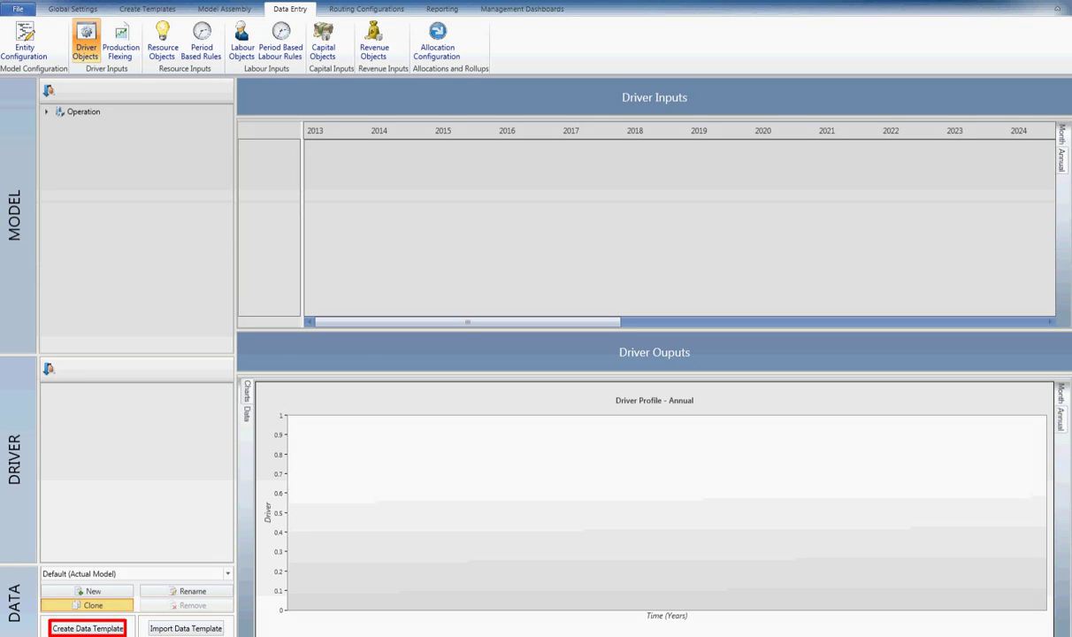
Switch back to the mining cost model's driver data and clone the Default (Actual Model) data set.
click(86, 605)
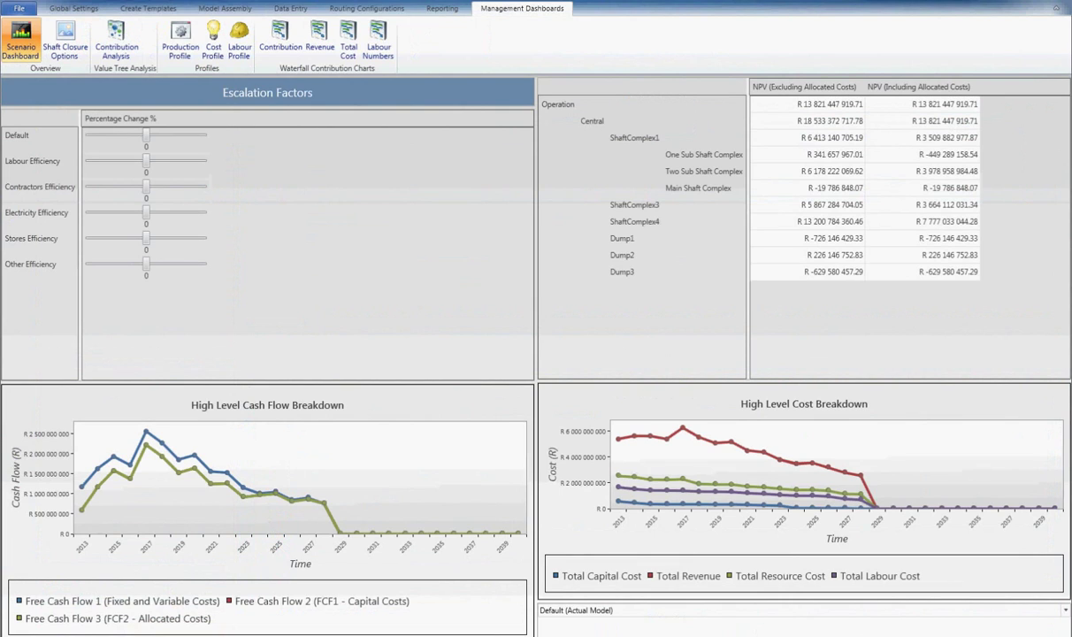
Switch the scenario dashboard to the Including 46 Level - R450 scenario and raise the Labour Efficiency escalation factor.
click(1066, 611)
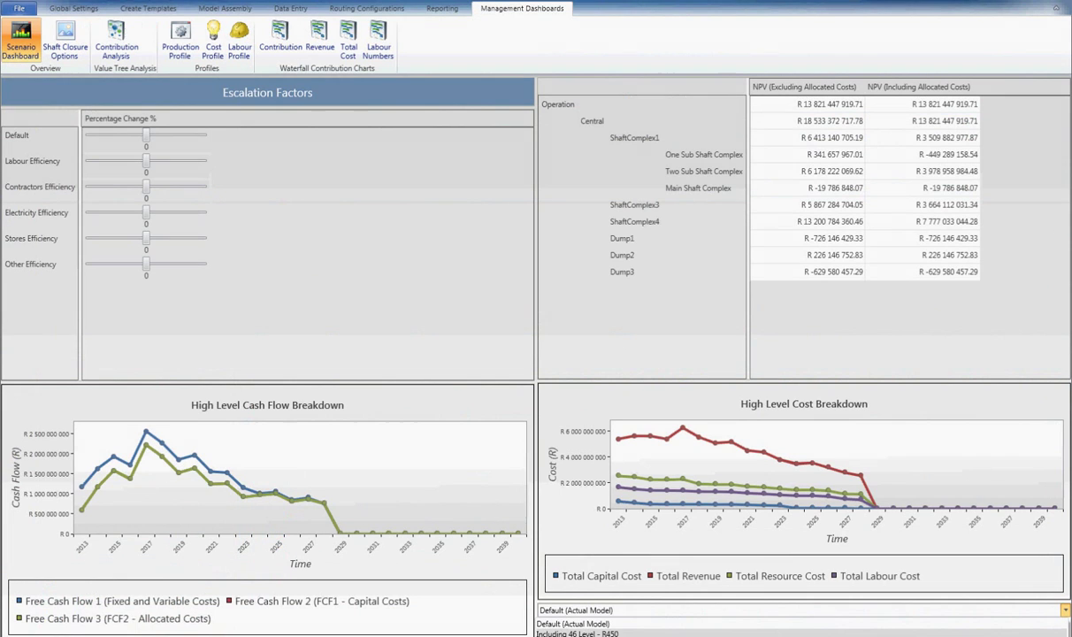
click(1066, 611)
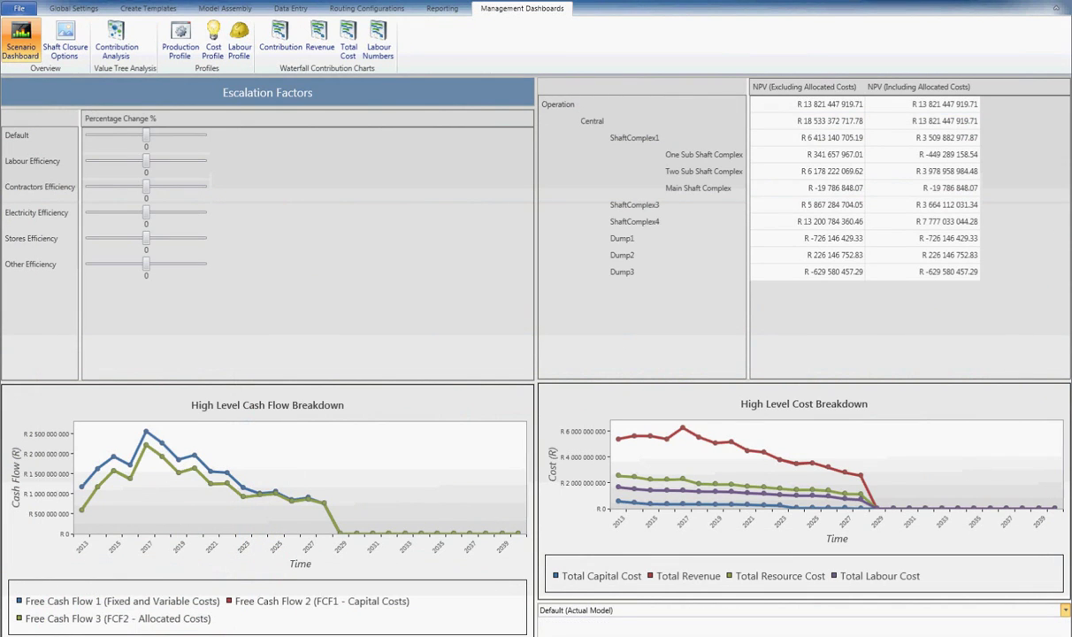
key(Down)
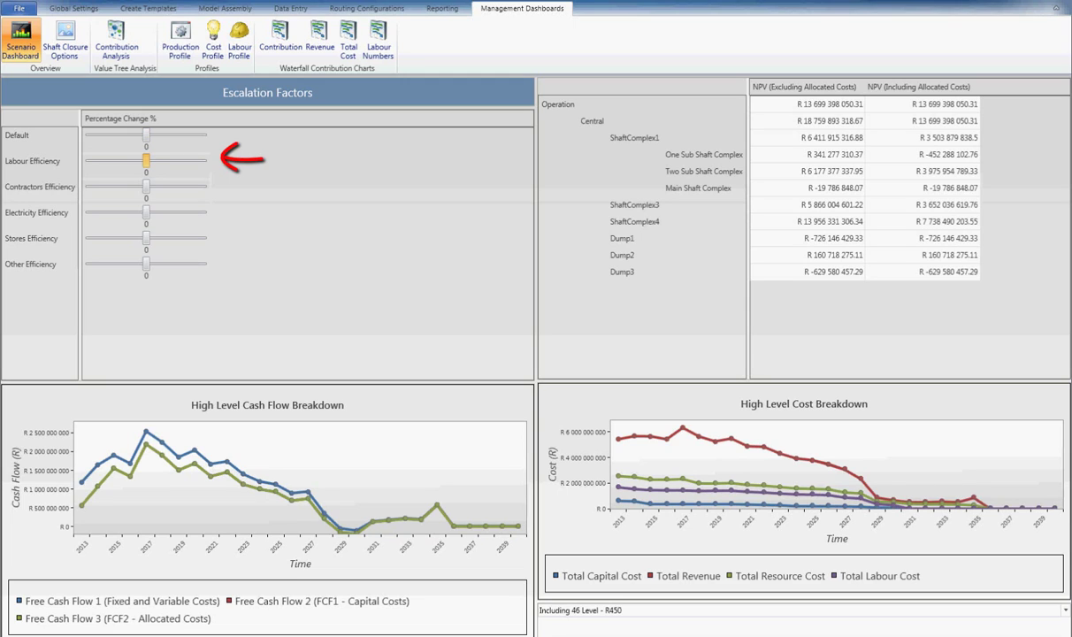
drag(146, 161, 156, 160)
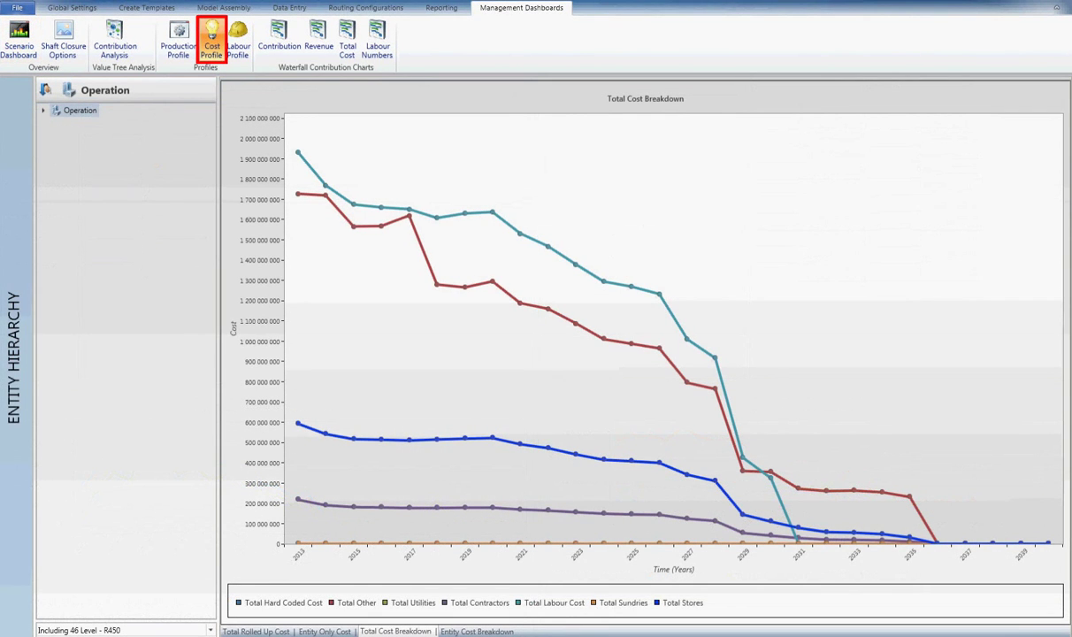
Expand the cost profile's entity hierarchy through Operation and Central, and display the Total Rolled Up Cost chart.
click(42, 111)
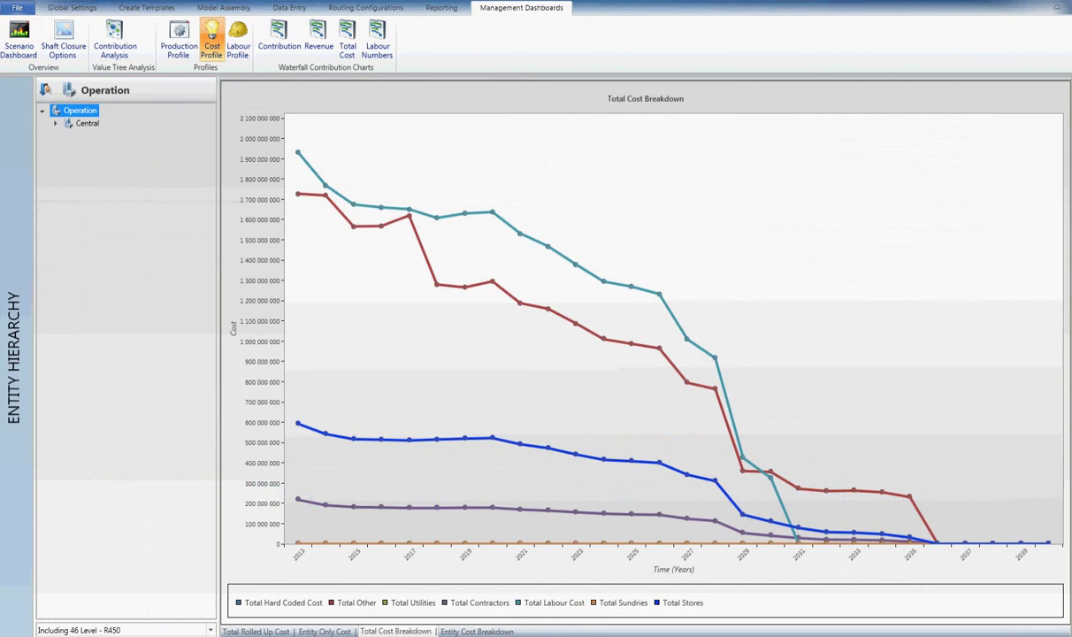
click(55, 124)
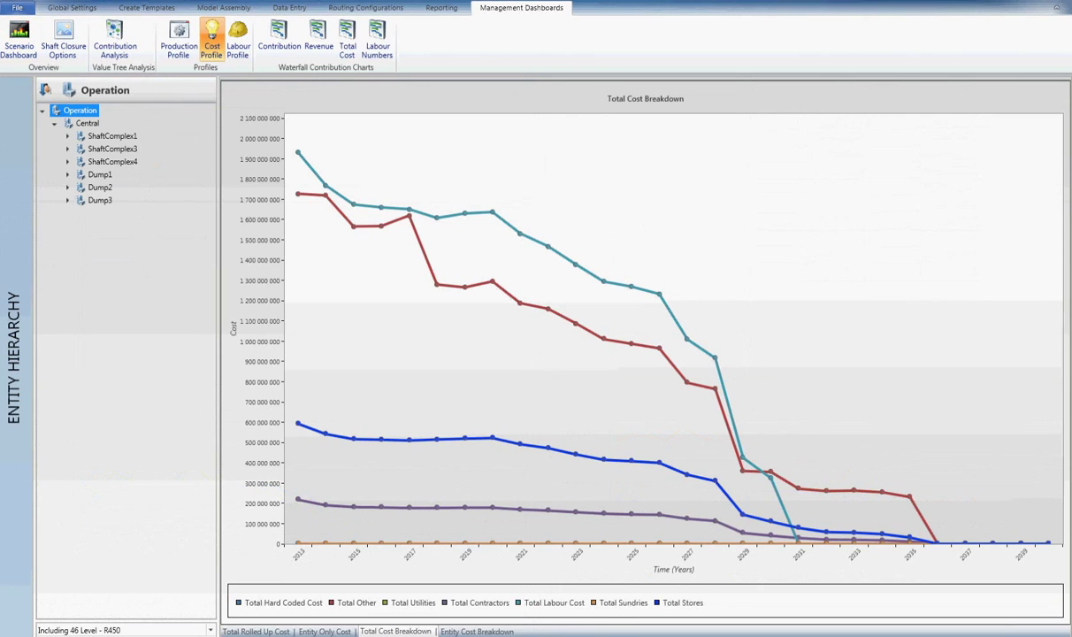
click(257, 632)
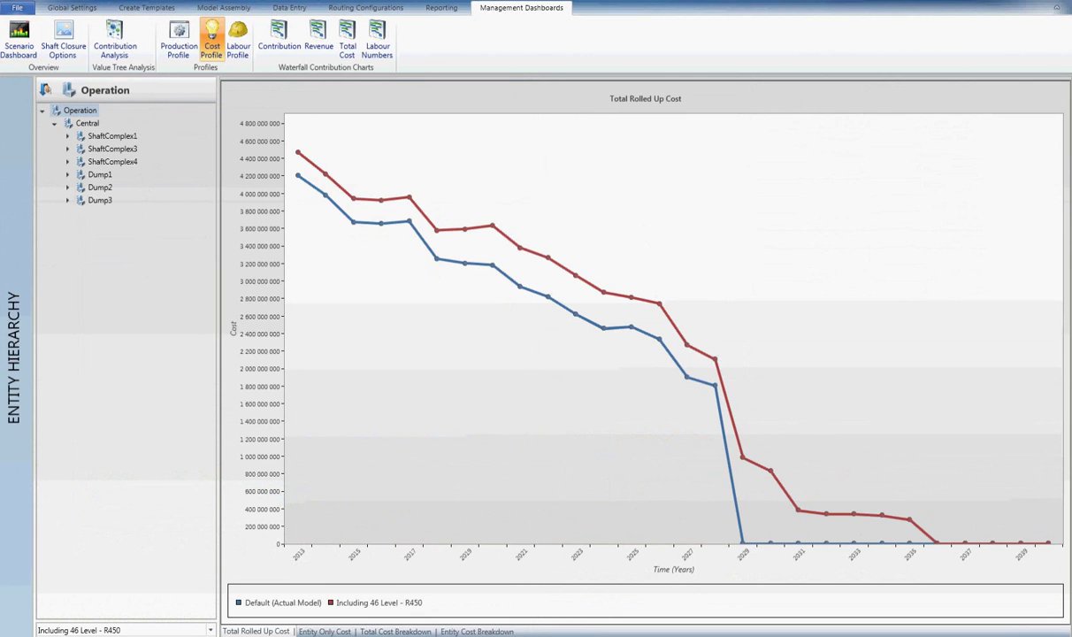
Display the Contribution waterfall charts for Central and enlarge the aggregated breakdown per element.
click(279, 40)
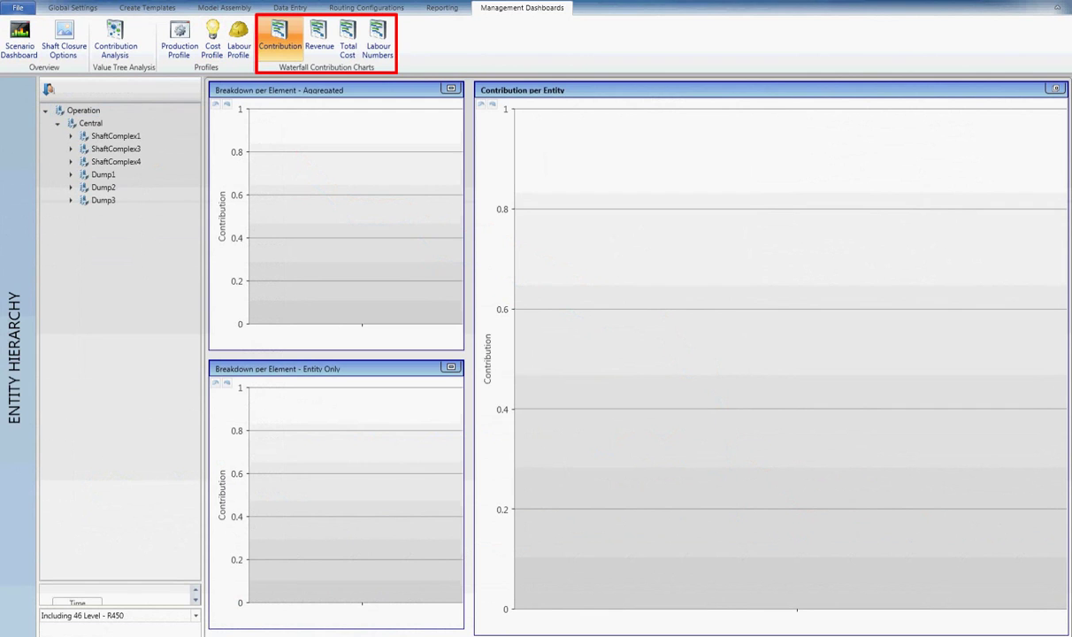
click(90, 123)
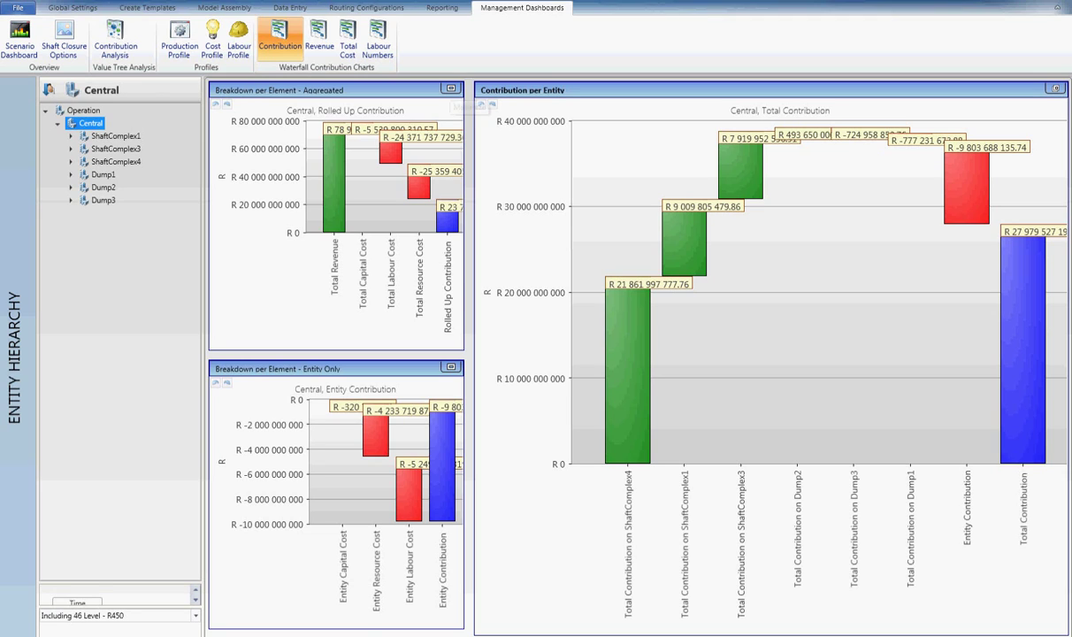
click(451, 89)
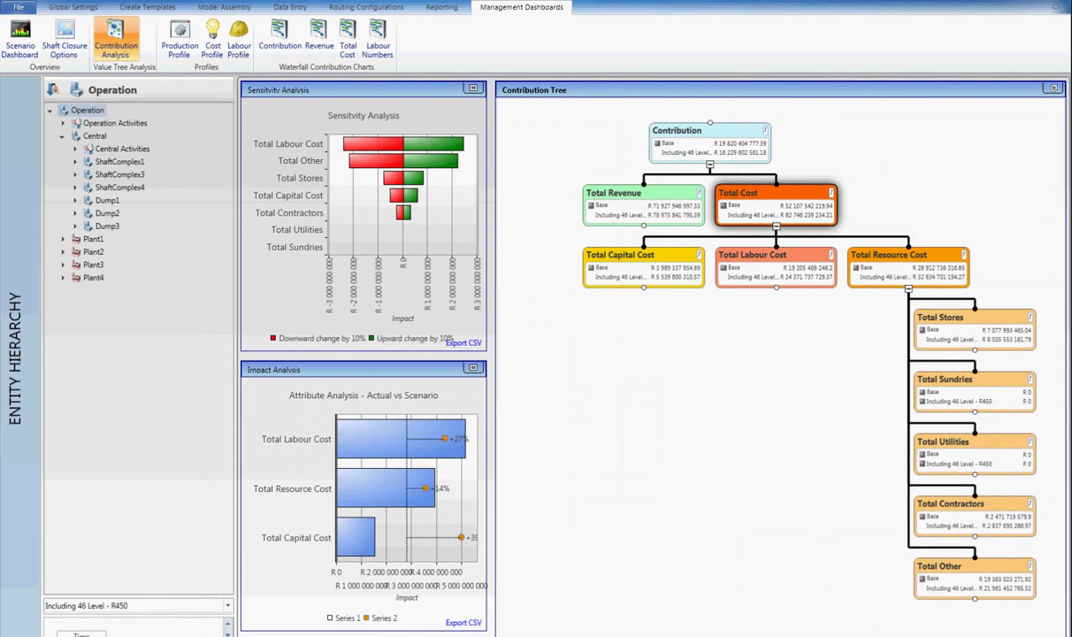
Enlarge the Sensitivity Analysis chart in the contribution analysis for Operation.
click(472, 88)
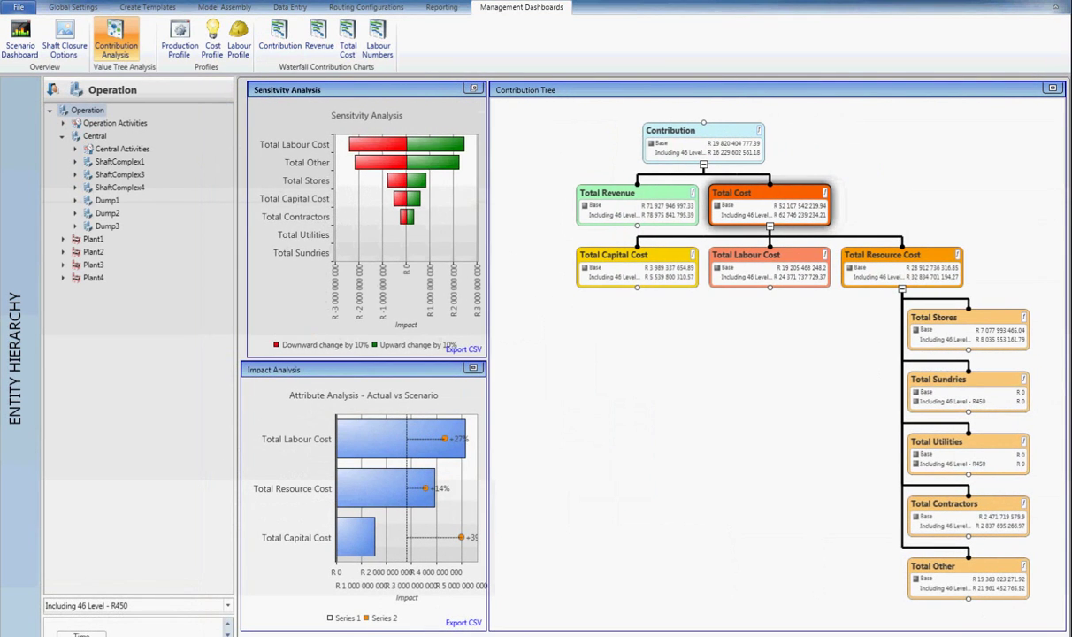